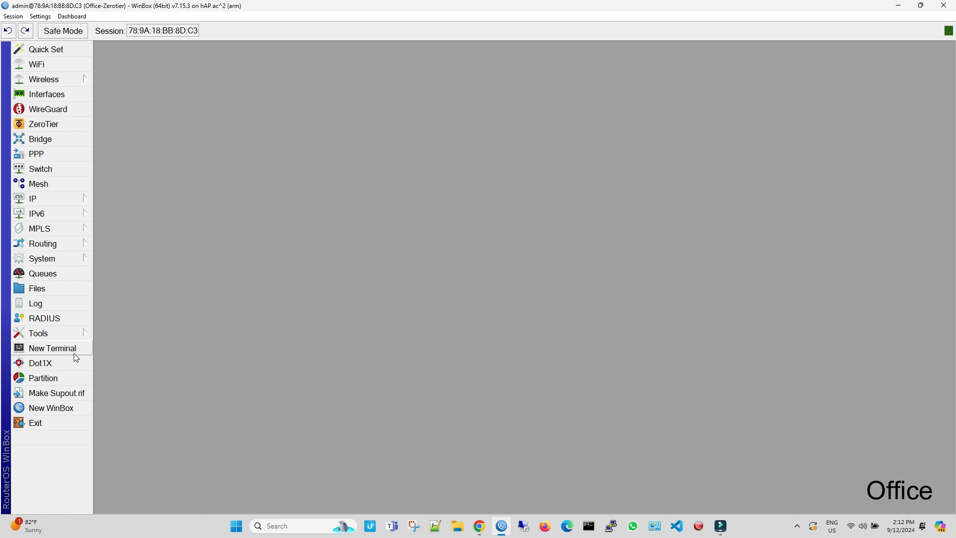
Step: Open a terminal on the Office router and list ZeroTier instances with zerotier/print
left_click(75, 349)
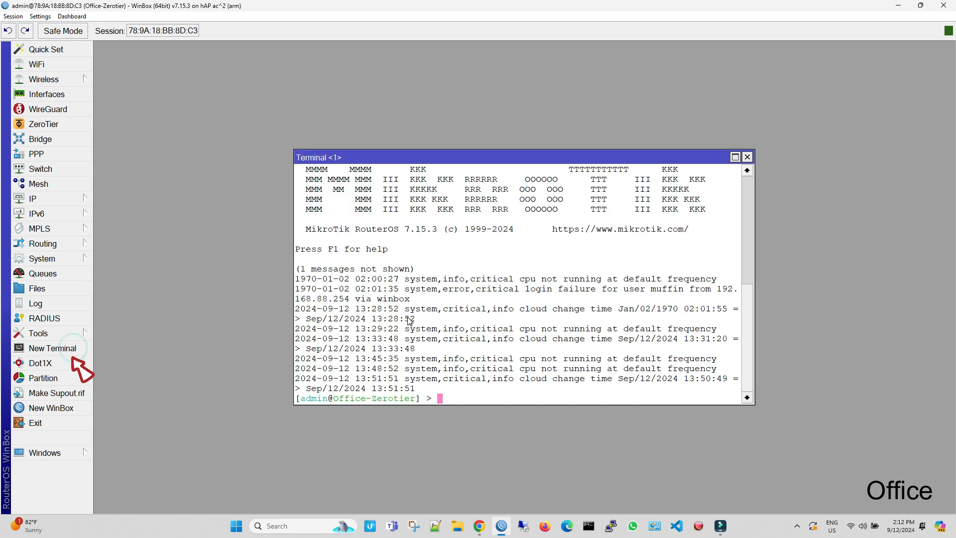
type("zerotier/print")
key("Return")
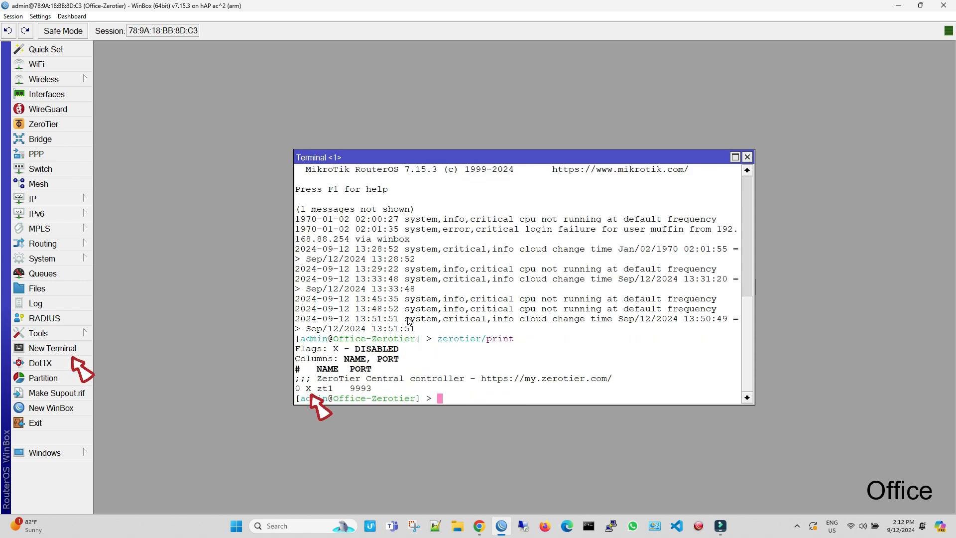
Step: Enable the disabled zt1 ZeroTier instance, then close the ZeroTier window
left_click(20, 124)
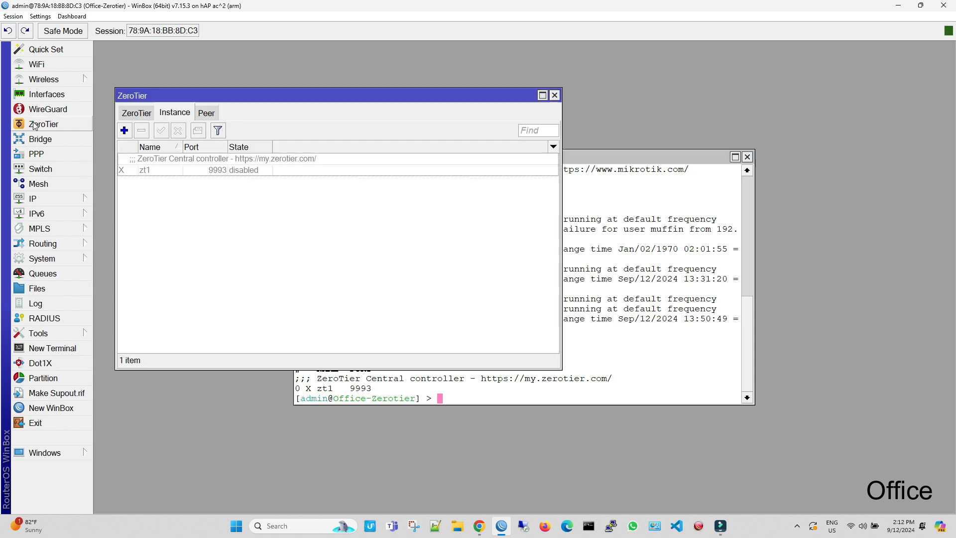
left_click(180, 158)
left_click(161, 130)
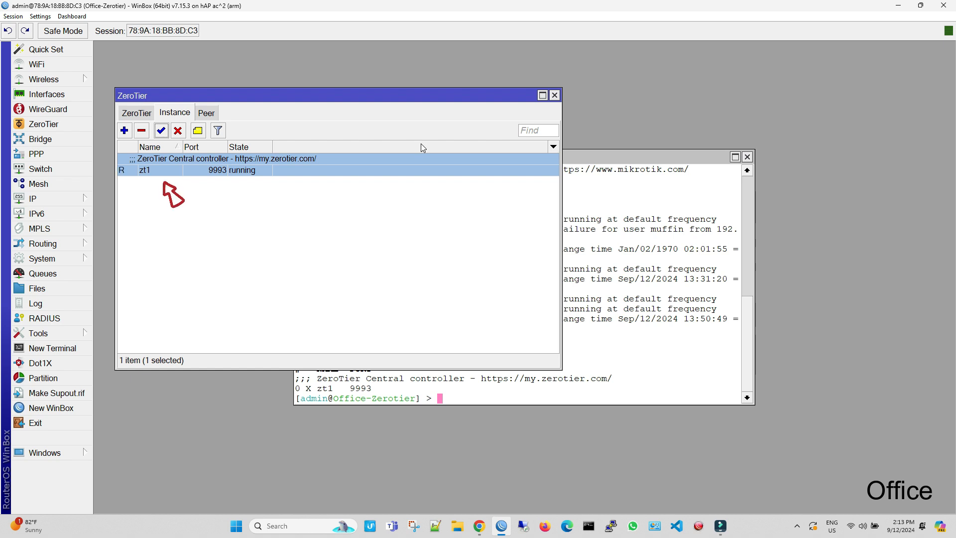
left_click(554, 96)
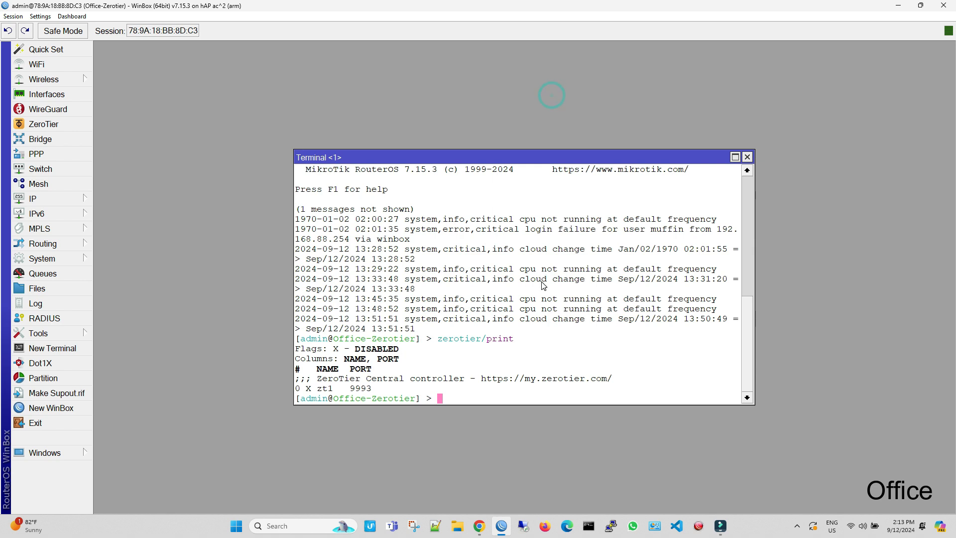
Step: Rerun zerotier/print to see zt1 ONLINE, then begin zerotier/controller/add name=ZT-Office ip-range=192.168.200.2-192.168.200.10
key("Up")
key("Return")
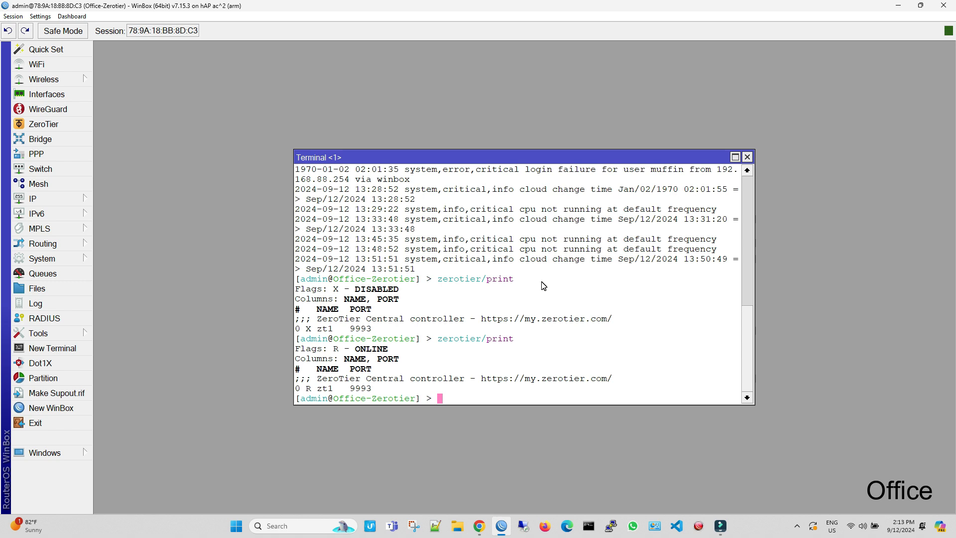
type("zerotier/controller/")
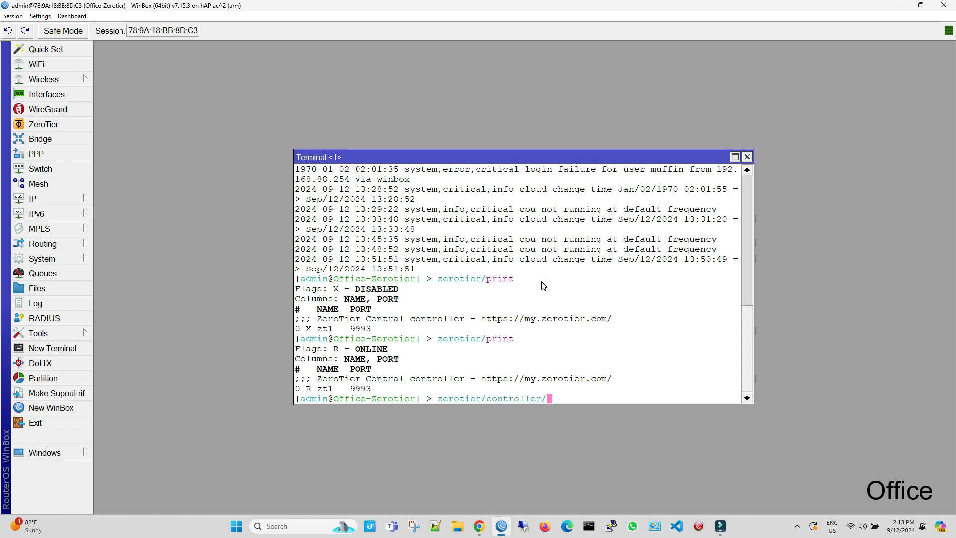
type("add")
key("Tab")
key("Tab")
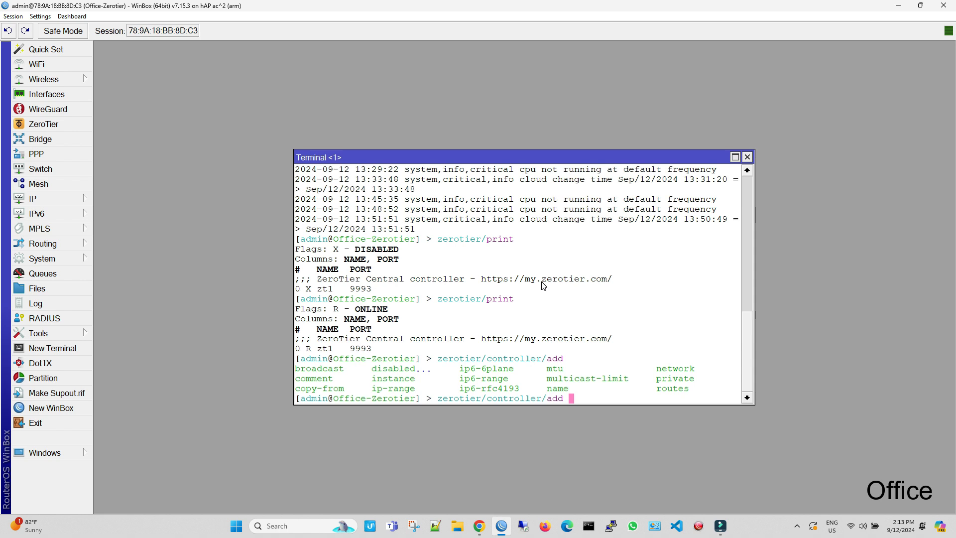
type("name=")
type("ZT-Office ip")
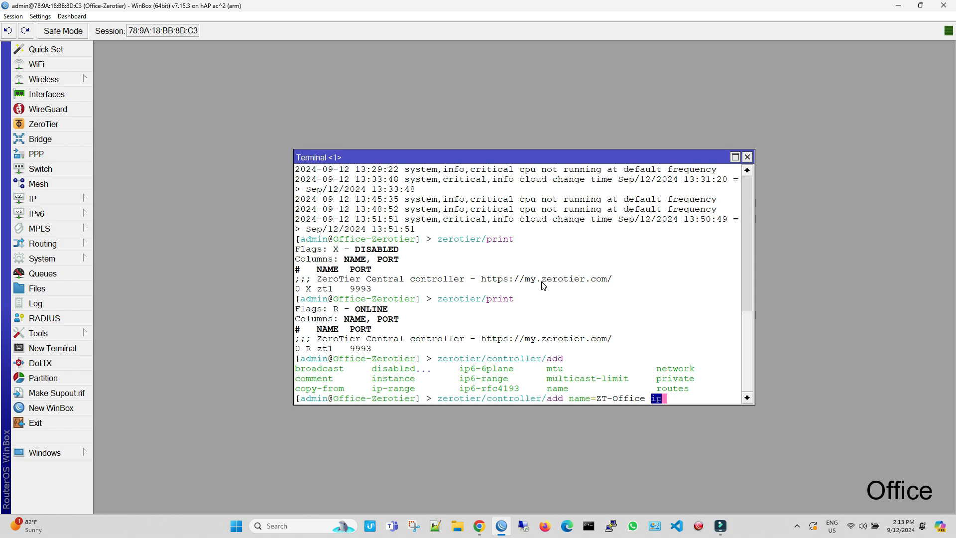
type("-range=")
type("192.168")
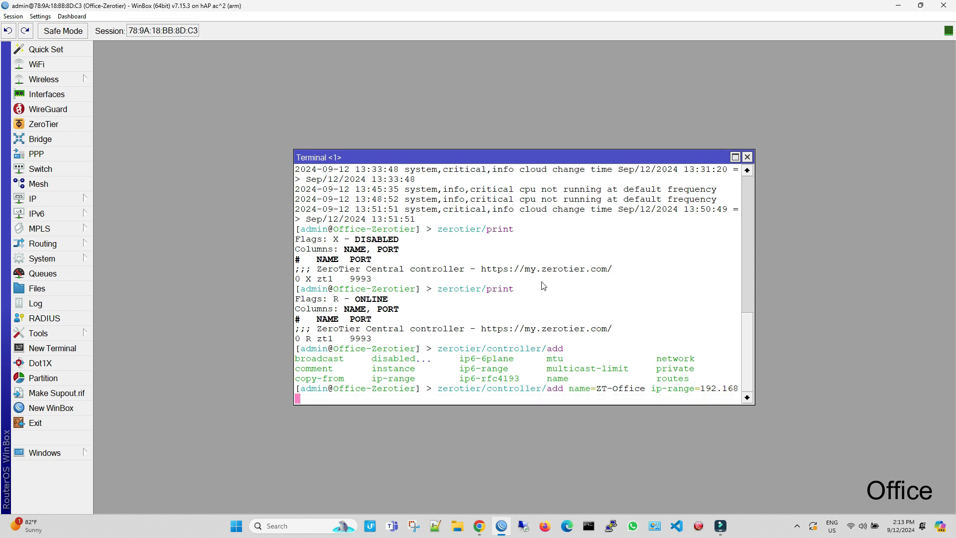
type(".200.2-192.168.200.10 priv")
Step: Finish ZT-Office with private=yes and routes=192.168.200.0/24 on instance zt1, then type zerotier/controller/print
key("Tab")
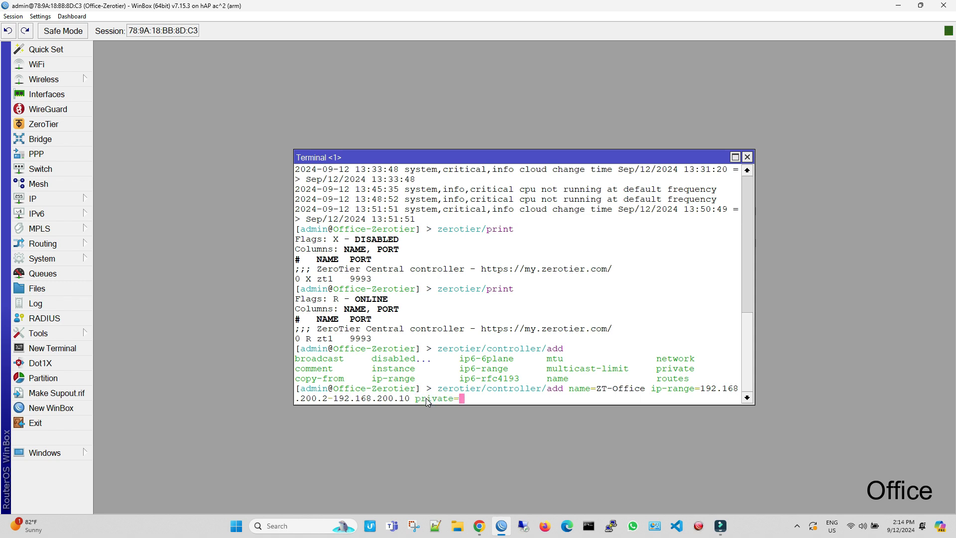
type("yes route")
key("Tab")
type("192.168.200")
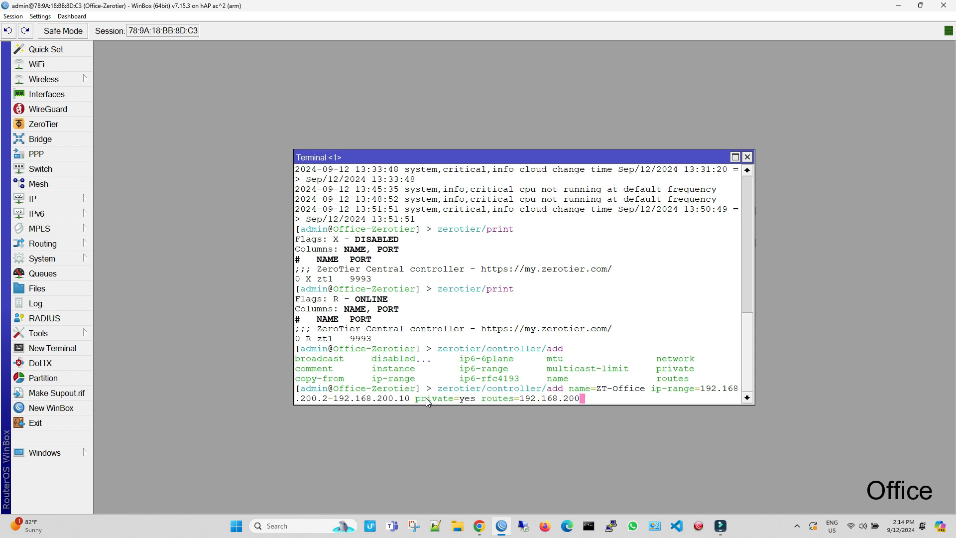
type(".0/24")
key("Return")
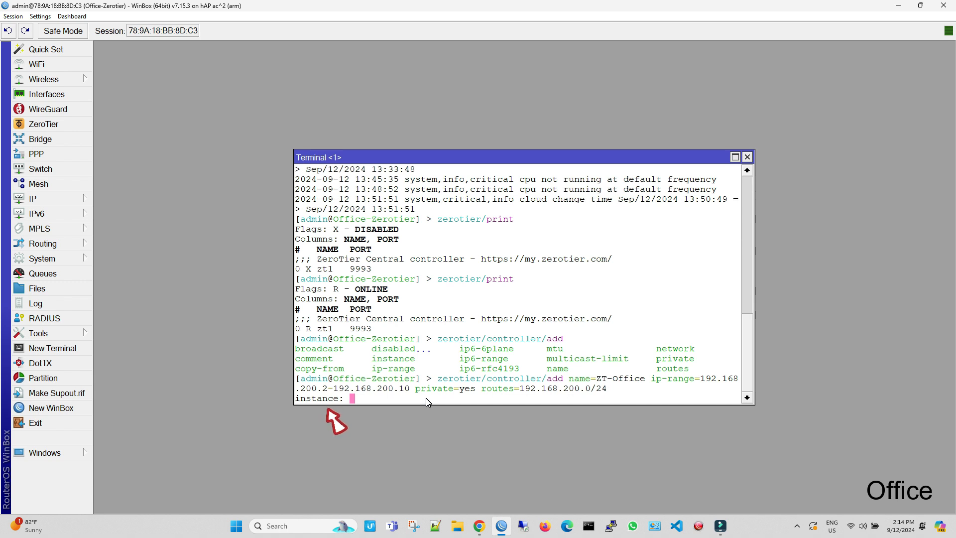
type("zt1")
key("Return")
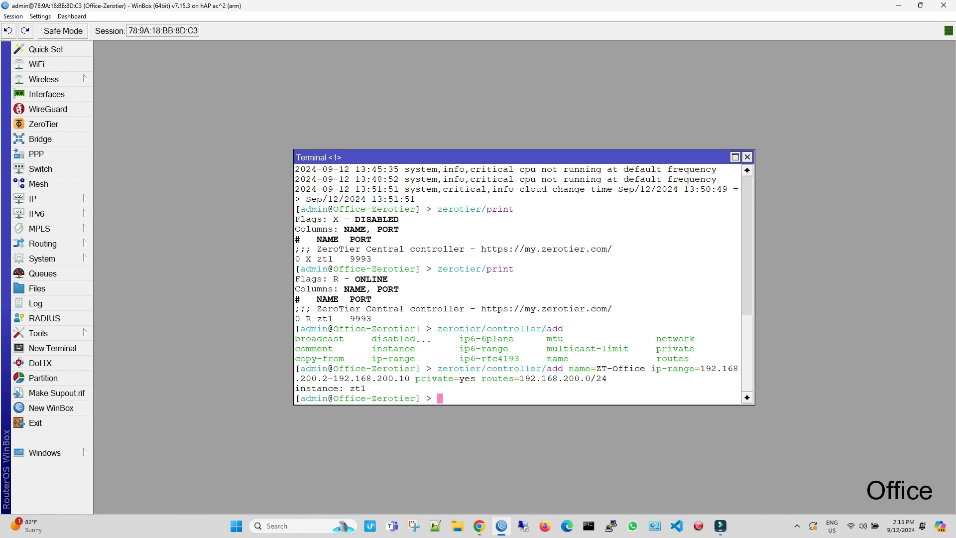
scroll(385, 271, "down", 1)
type("zerotier/")
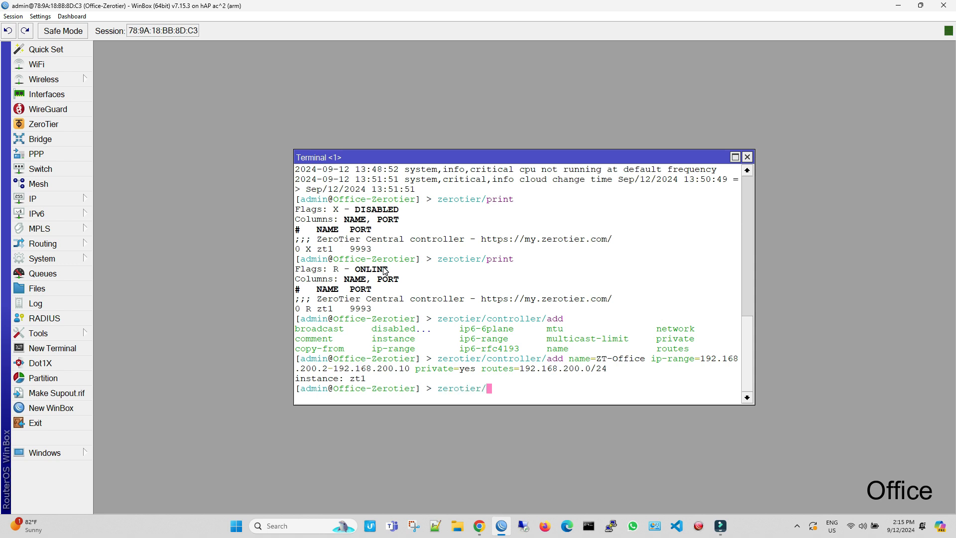
type("controller/print")
Step: List controller networks to reveal ZT-Office's network ID and show the ZeroTier interfaces list
key("Return")
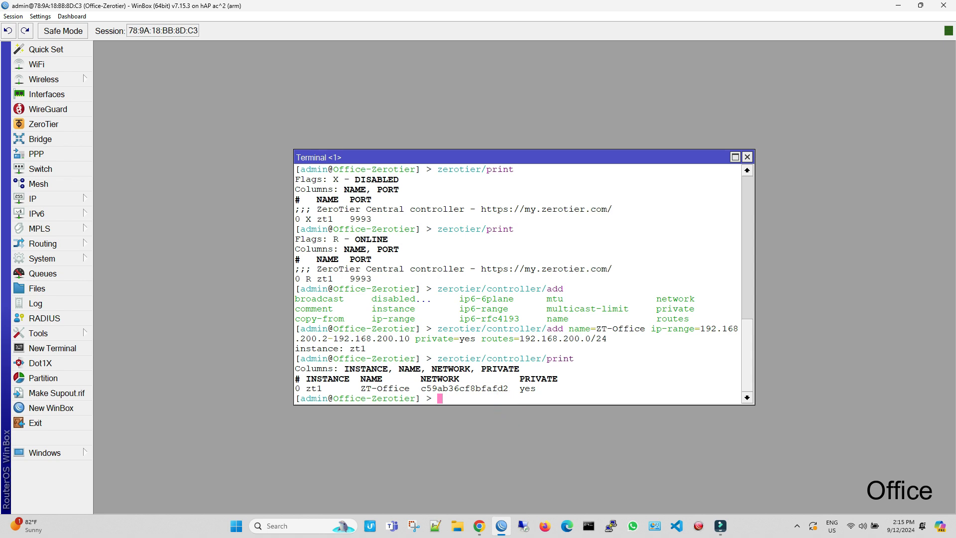
left_click(58, 127)
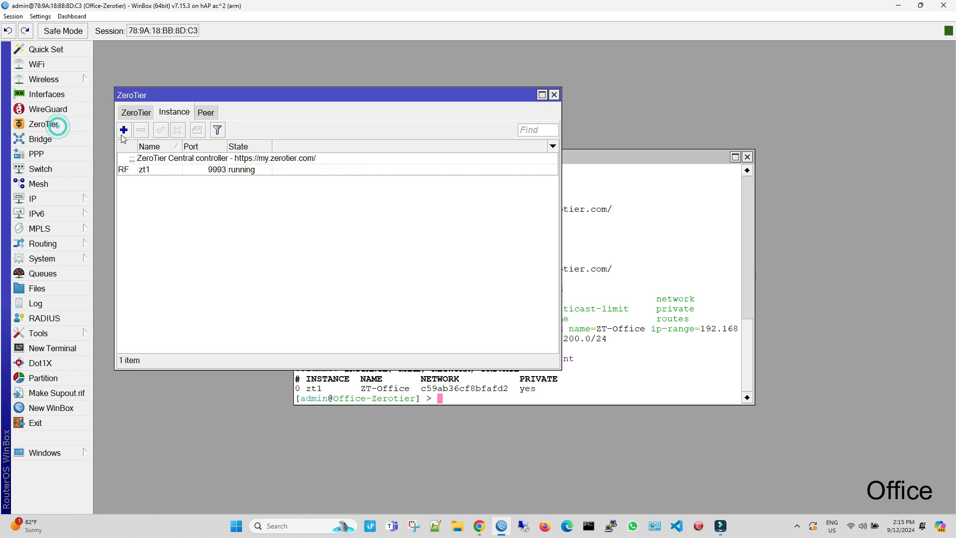
left_click_drag(390, 95, 418, 49)
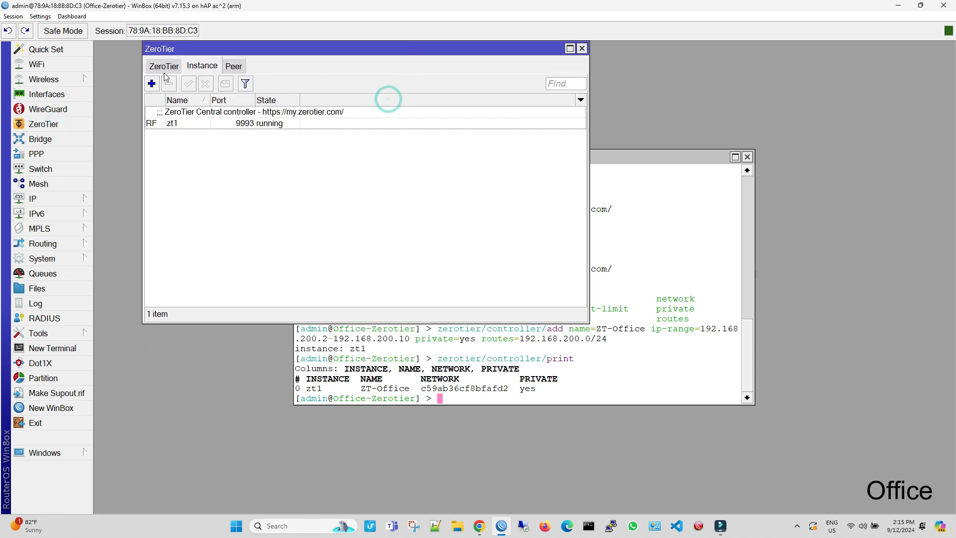
left_click(164, 68)
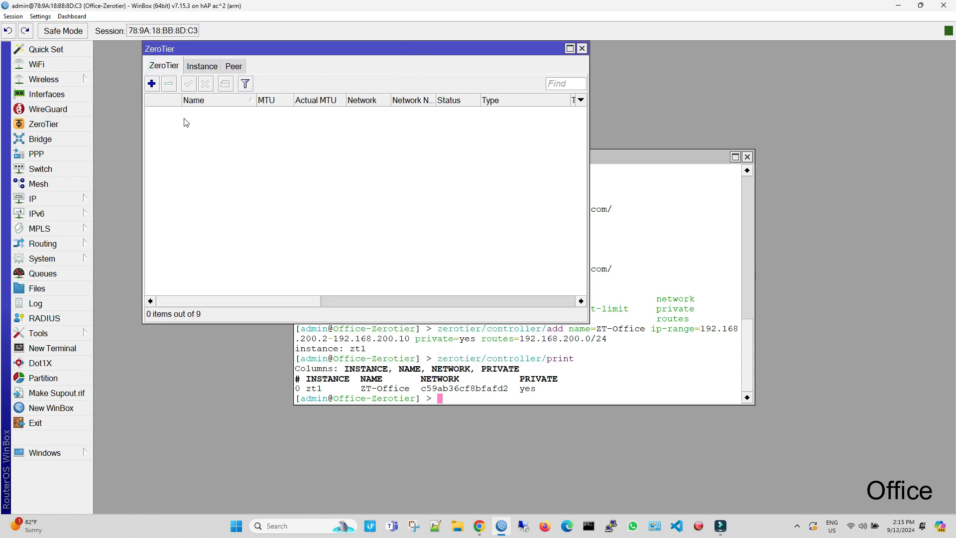
Step: Start a new ZeroTier interface named Office and copy network ID c59ab36cf8bfafd2 from the terminal
left_click(152, 84)
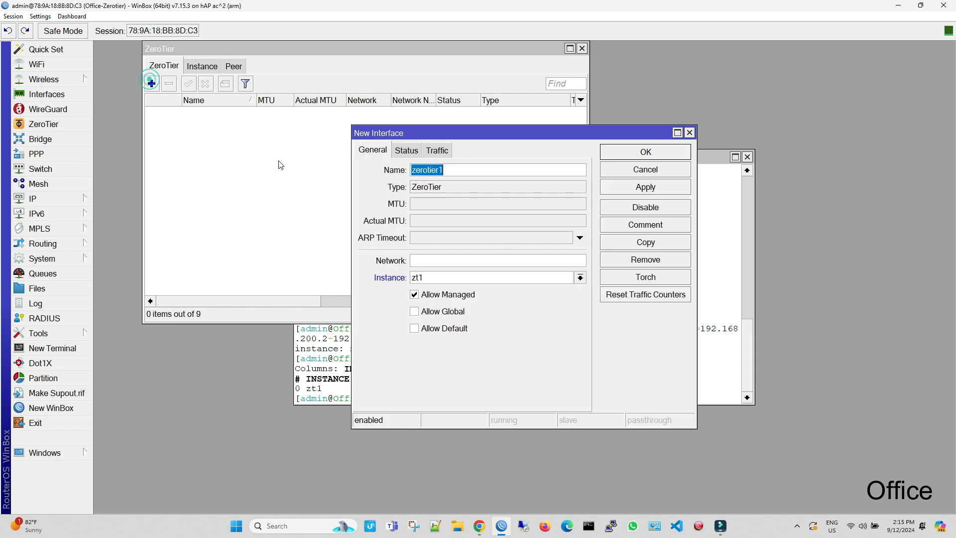
mouse_move(438, 141)
left_mouse_down()
mouse_move(405, 70)
mouse_move(231, 57)
left_mouse_up()
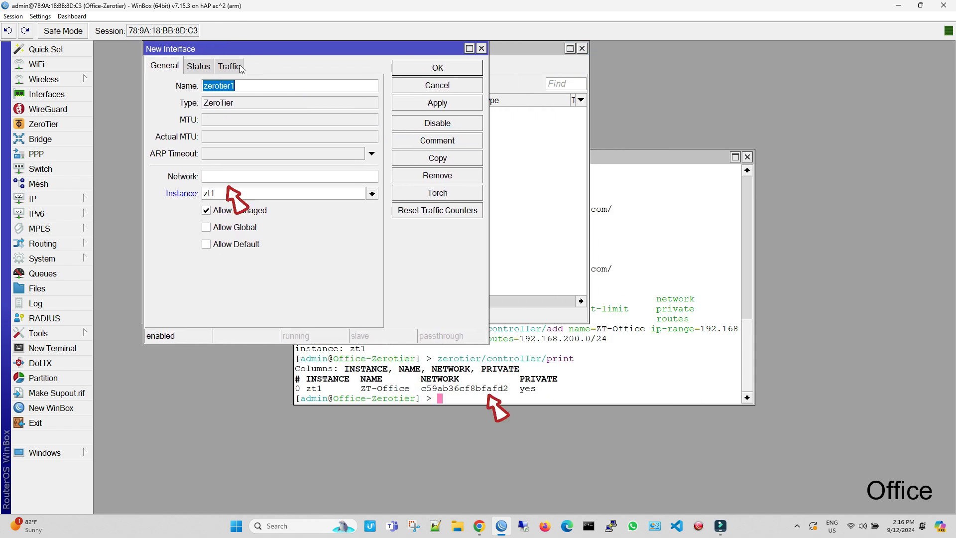
type("Office")
left_click(427, 391)
left_click_drag(427, 392, 510, 392)
right_click(511, 392)
left_click(522, 398)
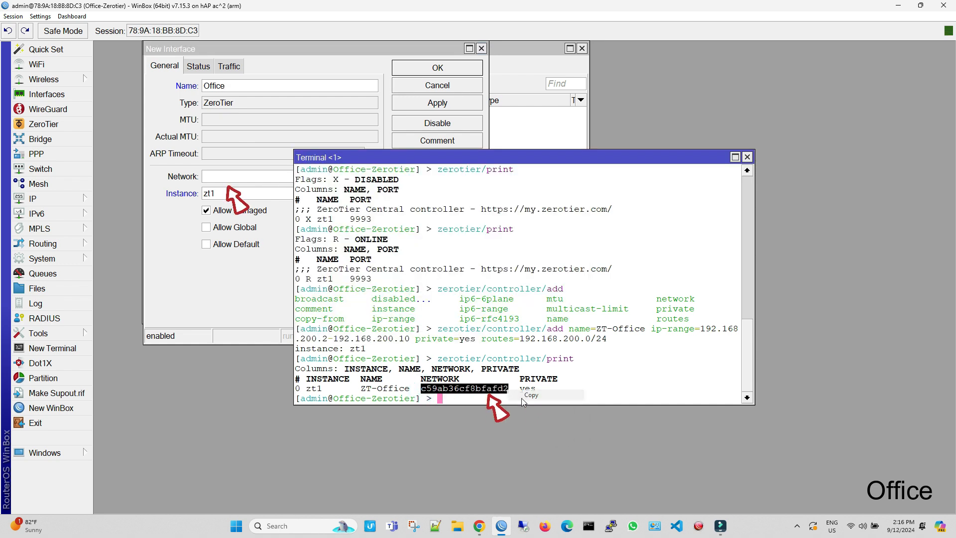
left_click(217, 177)
right_click(215, 179)
left_click(243, 228)
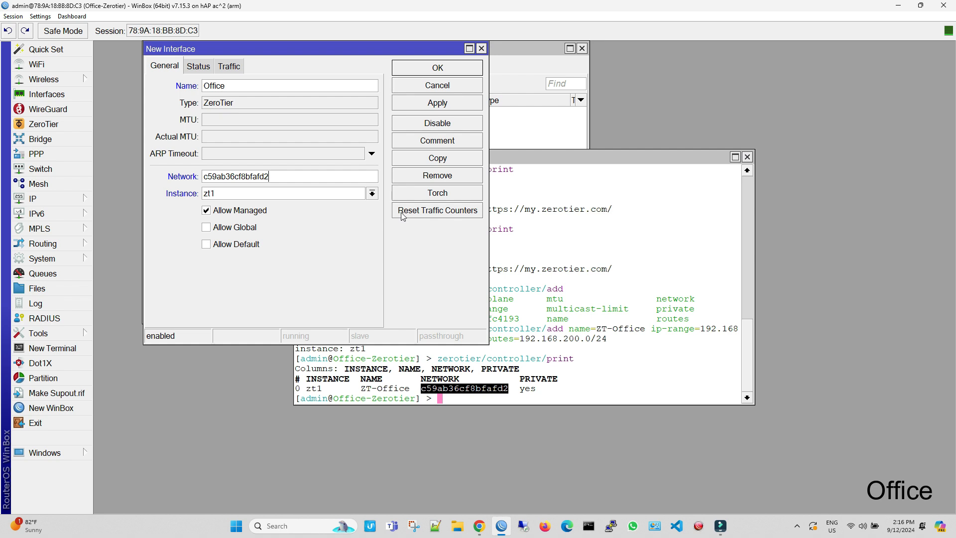
left_click(451, 105)
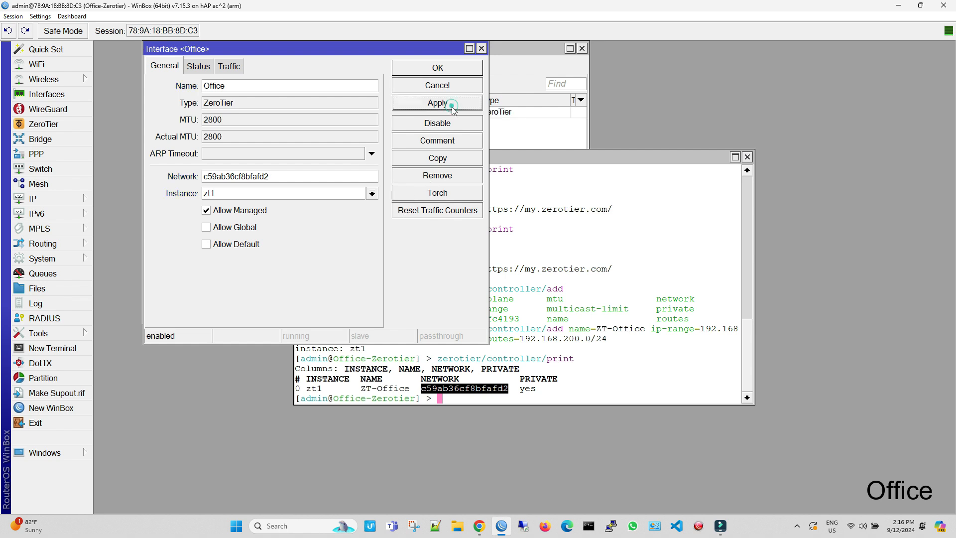
left_click(468, 102)
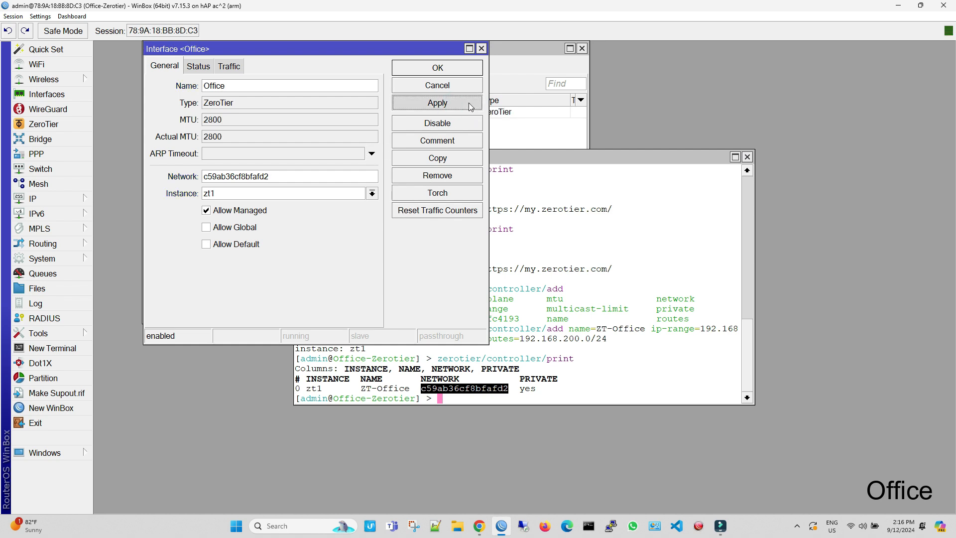
left_click(466, 70)
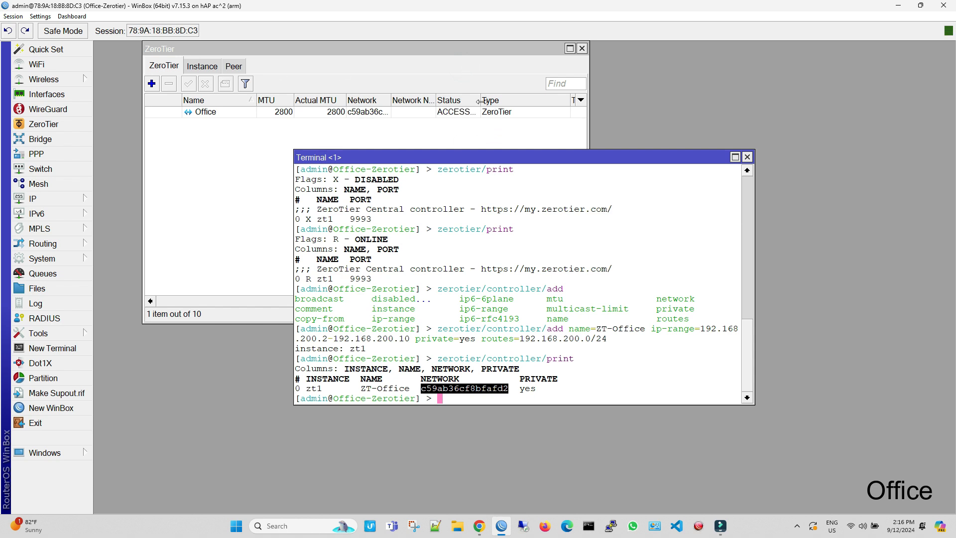
Step: Widen the Status column to see ACCESS_DENIED and run zerotier/controller/member/print
left_click_drag(481, 101, 522, 101)
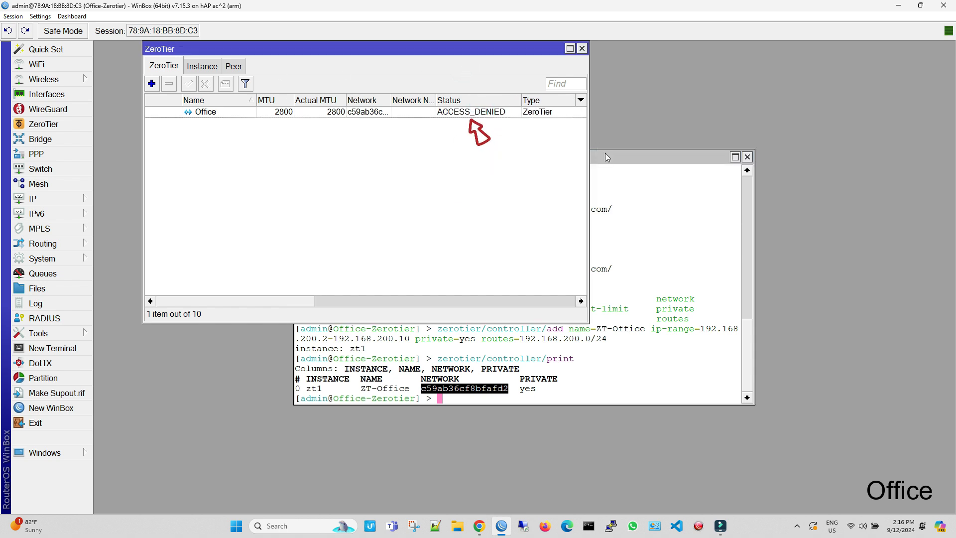
left_click(607, 158)
left_click(485, 397)
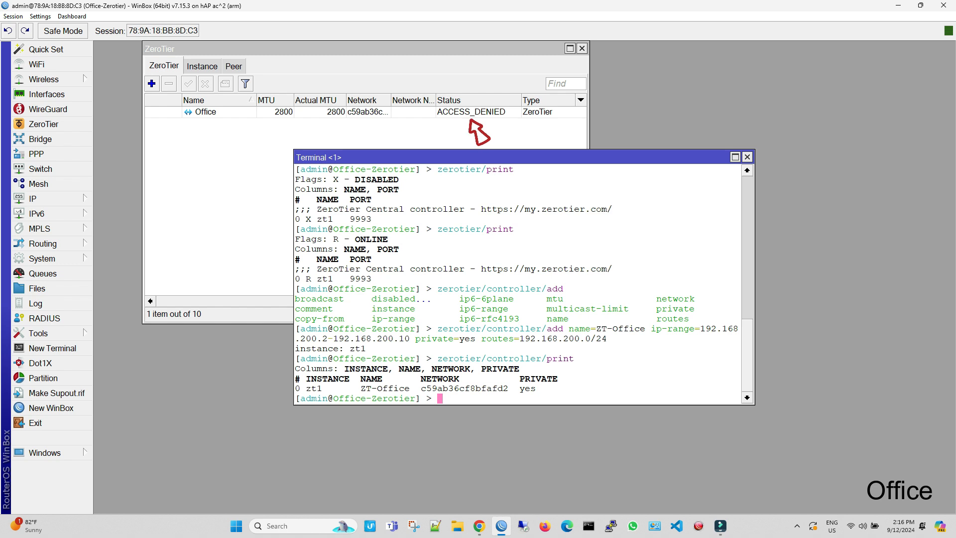
type("zerotier/controller/")
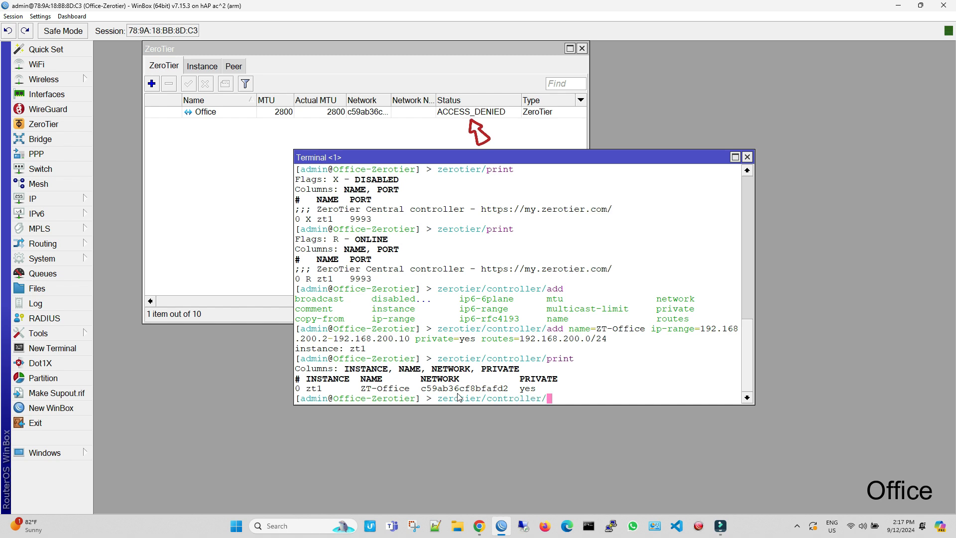
type("member/print")
key("Return")
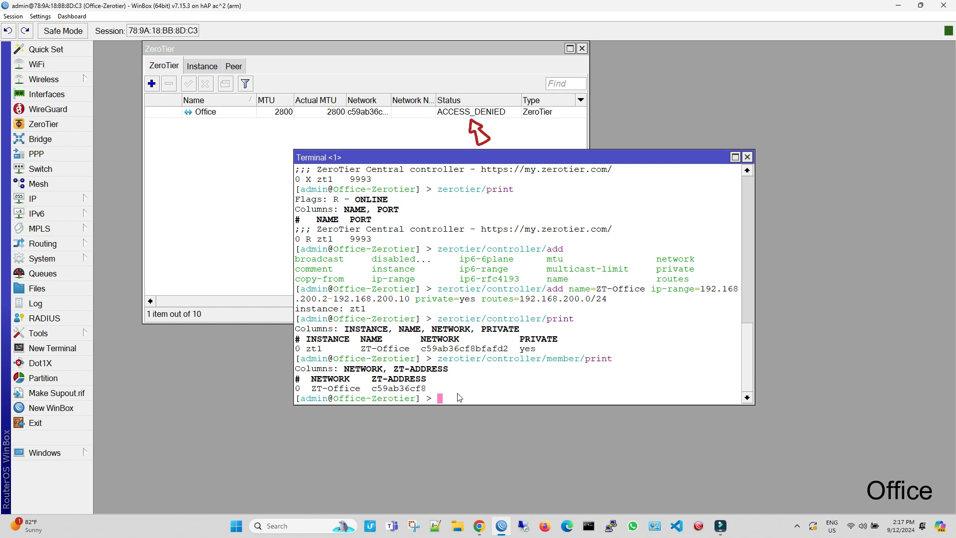
Step: Authorize member 0 with zerotier/controller/member/set 0 authorized=yes
type("admin@Office-Zerotier] > zerotier/controller/")
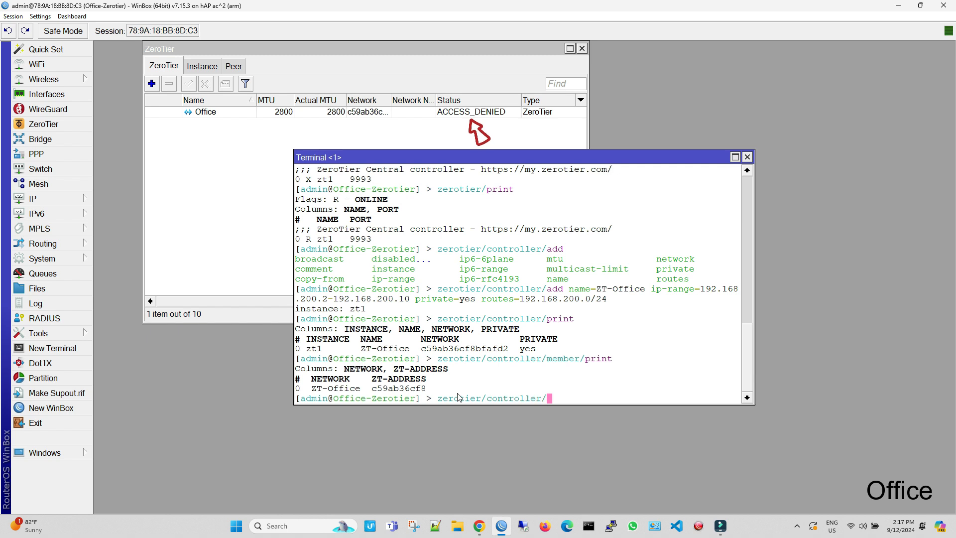
type("member/set 0 auth")
key("Tab")
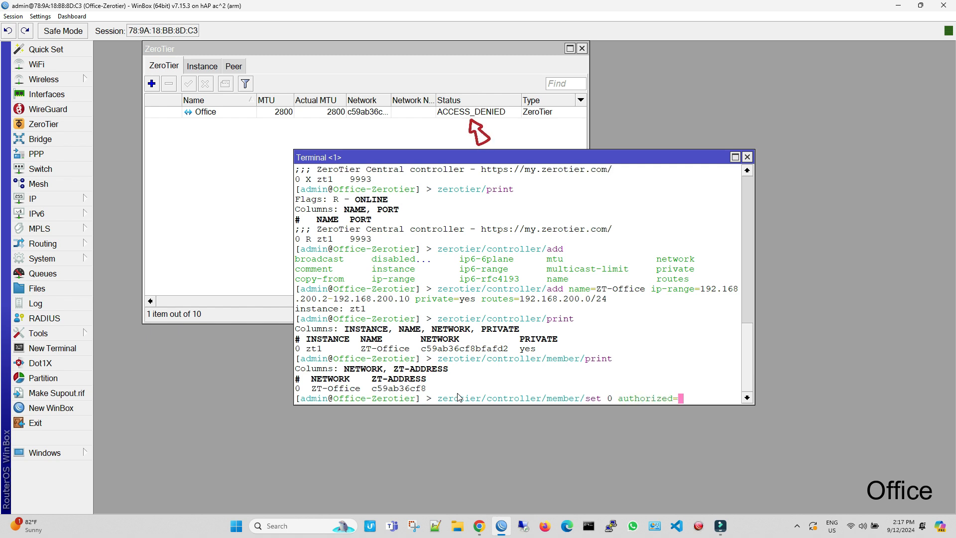
type("yes")
key("Return")
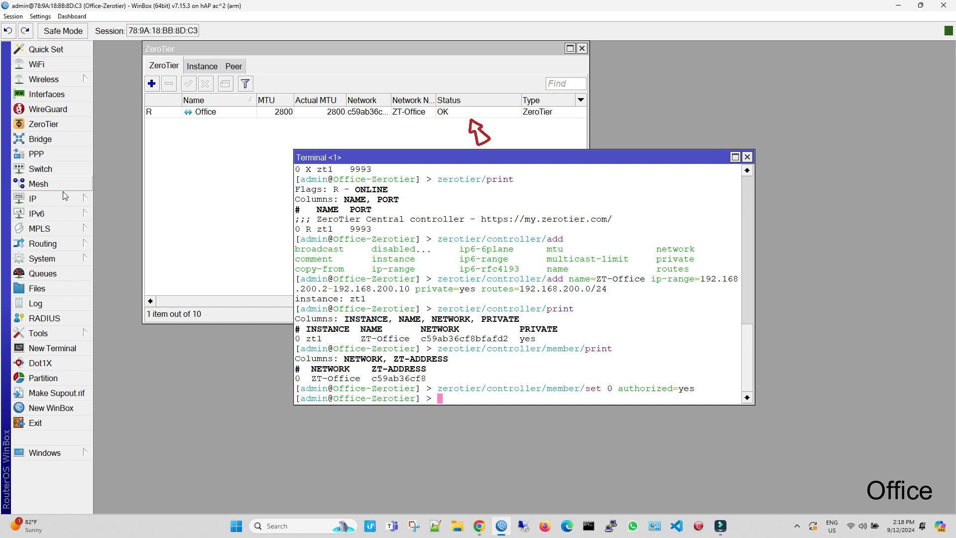
Step: Show the Office router's IP Address List and widen it
left_click(33, 199)
left_click(120, 122)
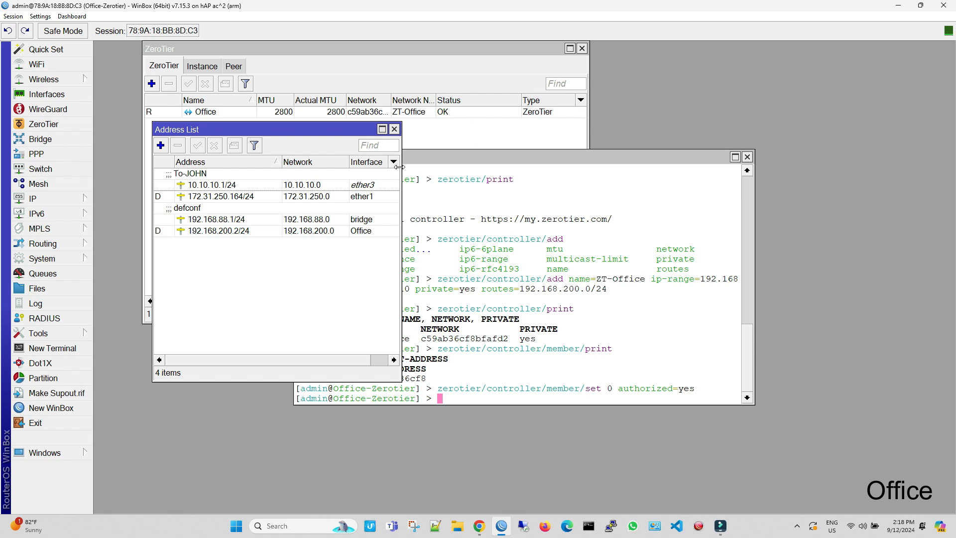
left_click_drag(401, 172, 507, 174)
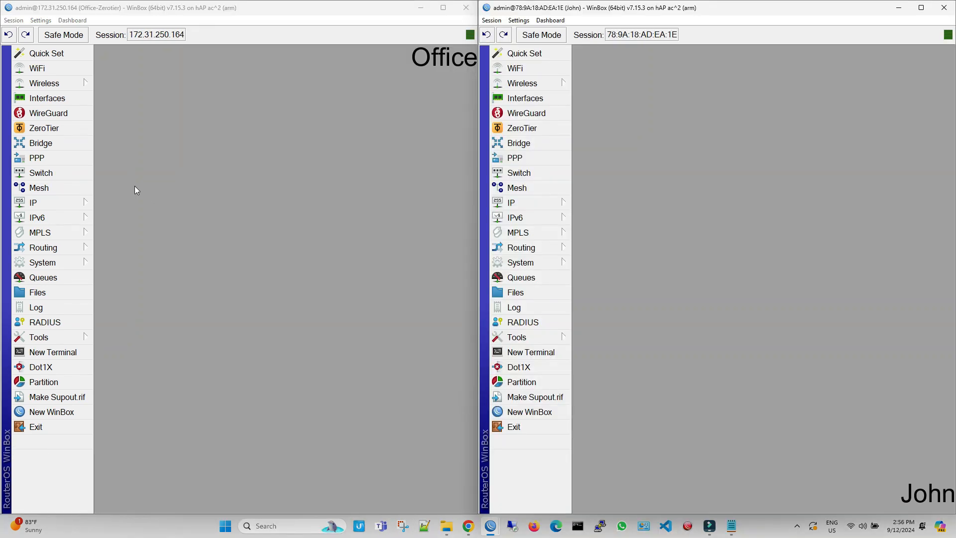
Step: Copy network ID c59ab36cf8bfafd2 from the Office ZeroTier interface's settings
left_click(47, 128)
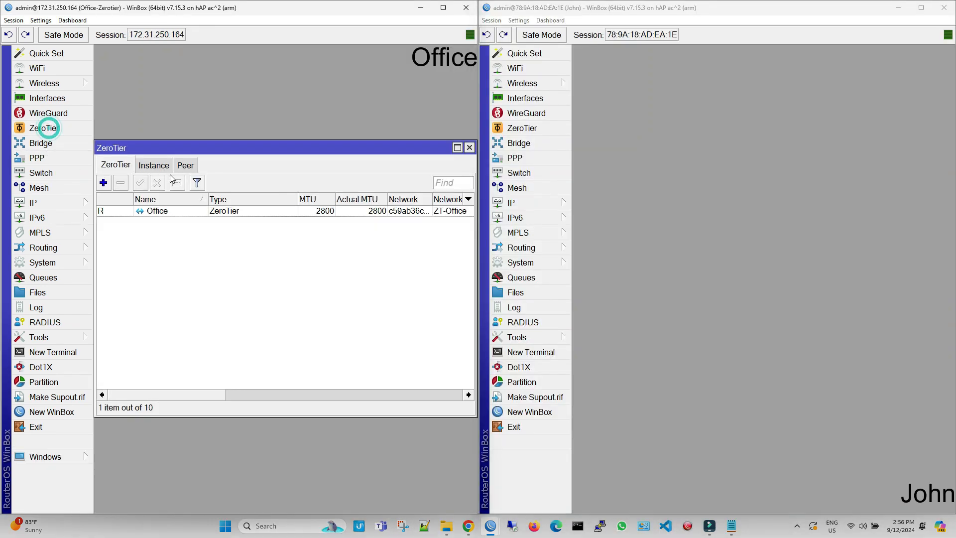
double_click(396, 214)
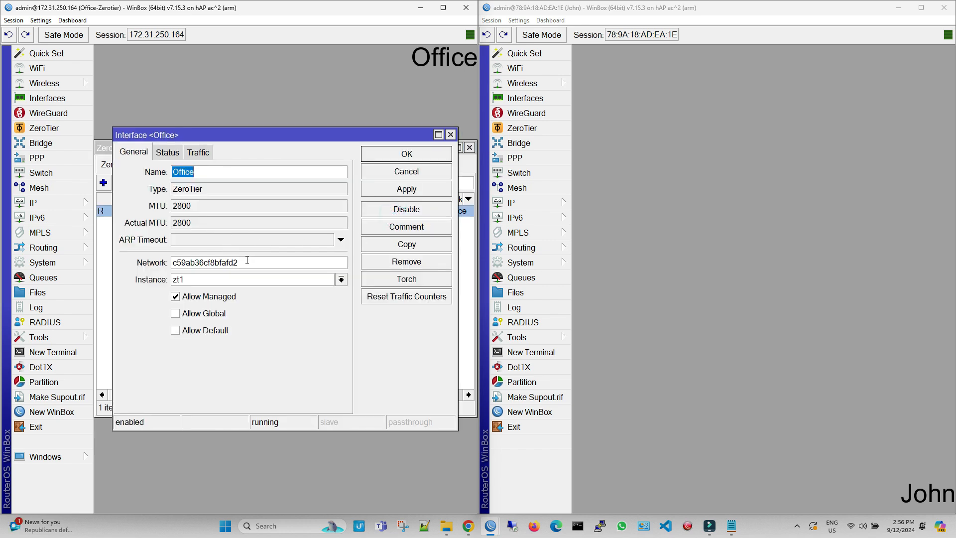
left_click_drag(250, 261, 171, 264)
right_click(187, 264)
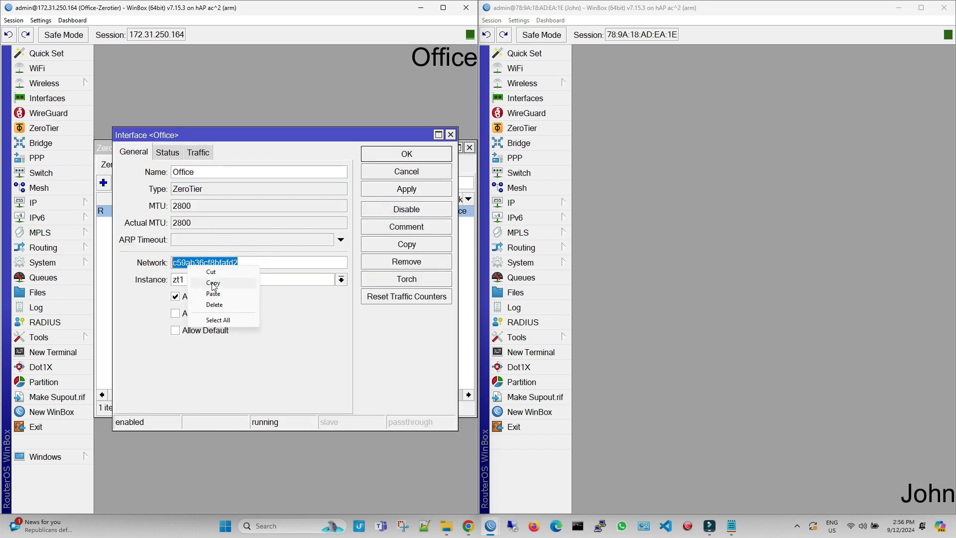
left_click(211, 281)
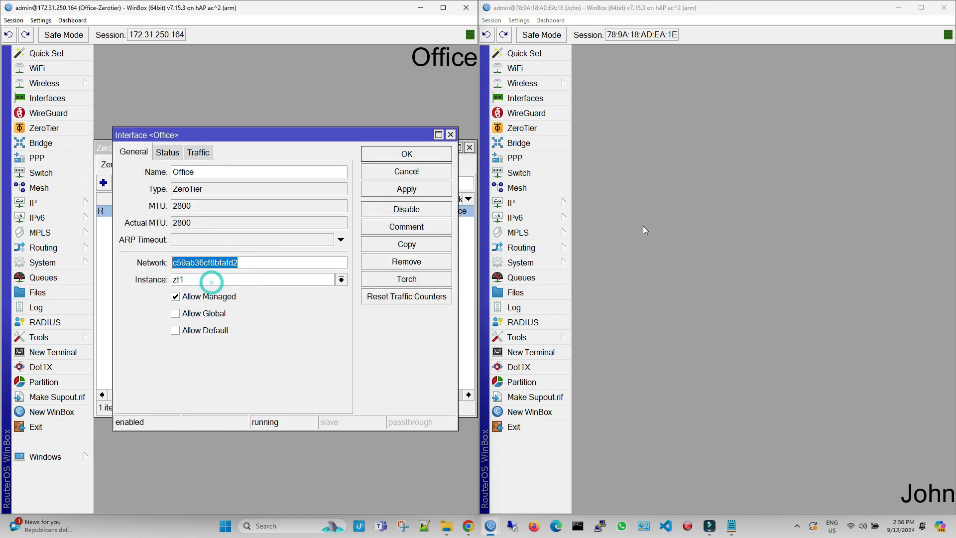
left_click(535, 128)
left_click(581, 182)
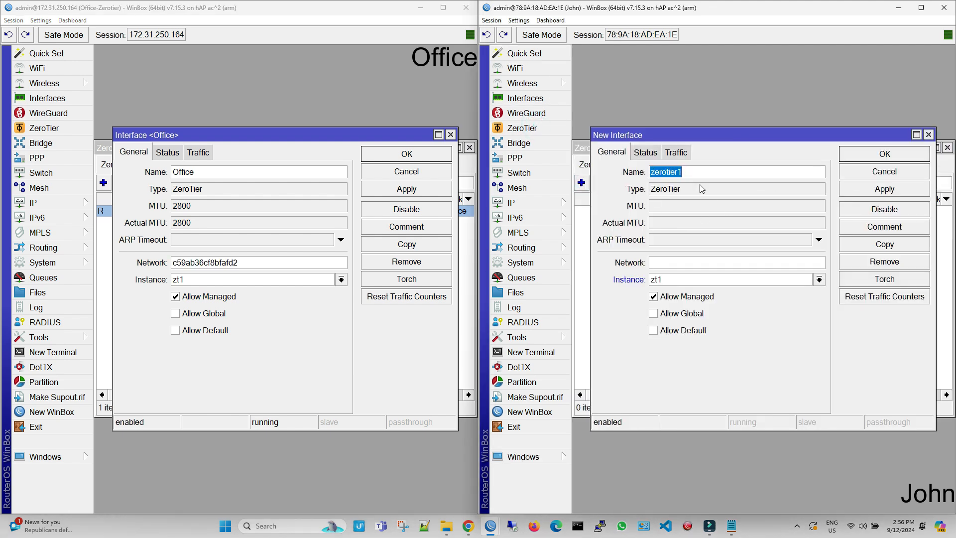
key("Tab")
right_click(677, 261)
left_click(699, 282)
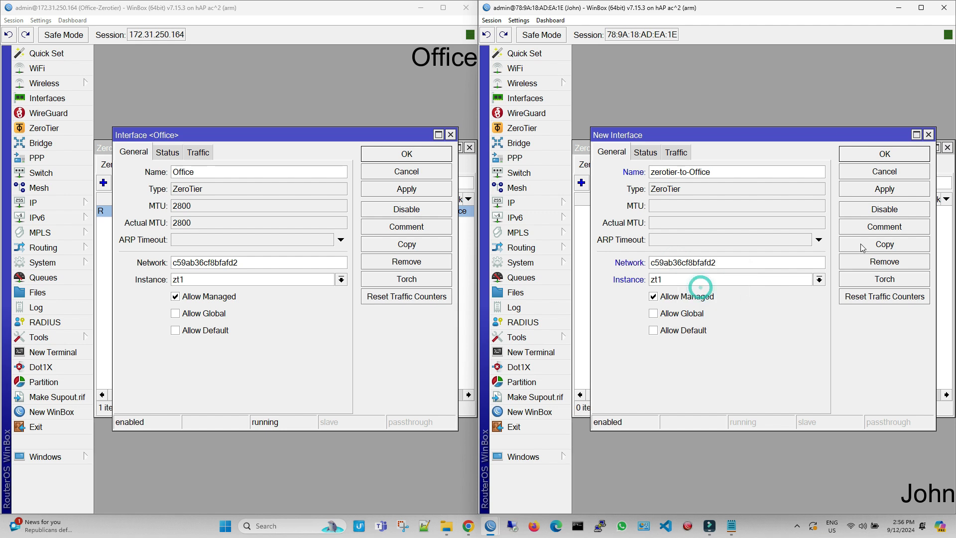
left_click(884, 189)
left_click(885, 153)
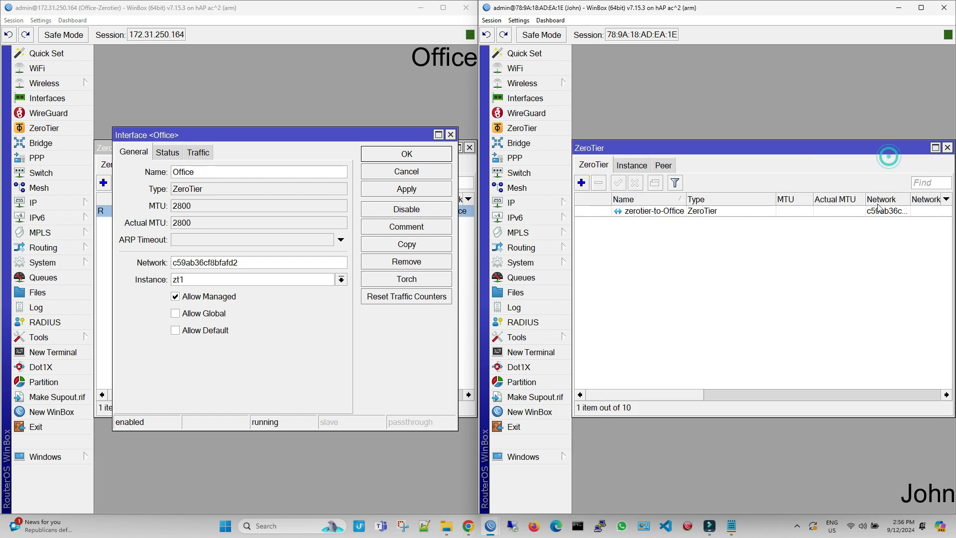
Step: Enable John's zt1 ZeroTier instance and return to the interface list
left_click(665, 165)
left_click(642, 165)
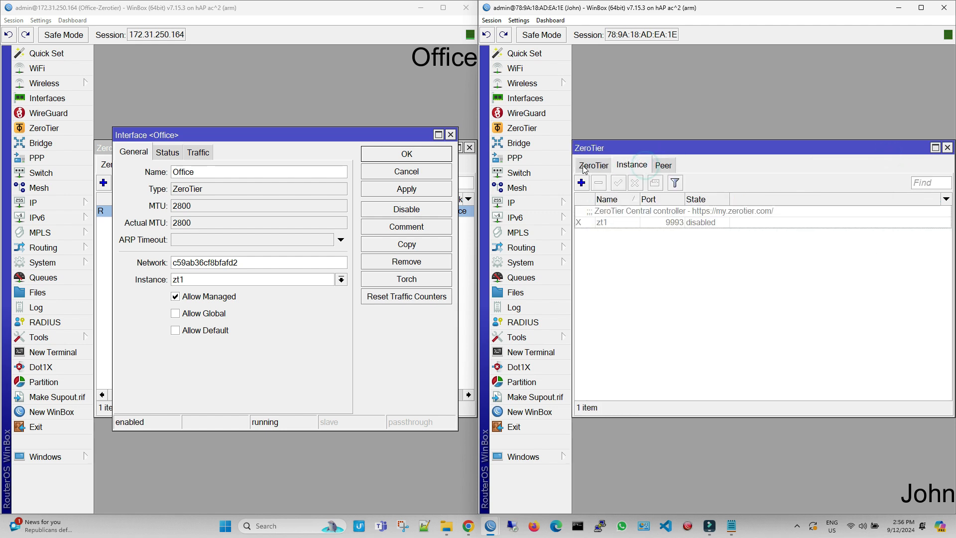
left_click(647, 225)
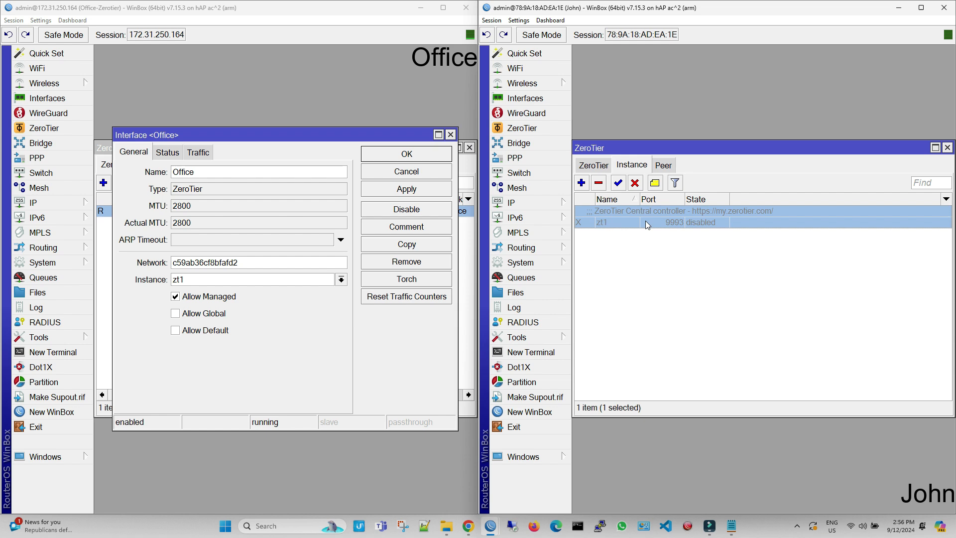
left_click(617, 186)
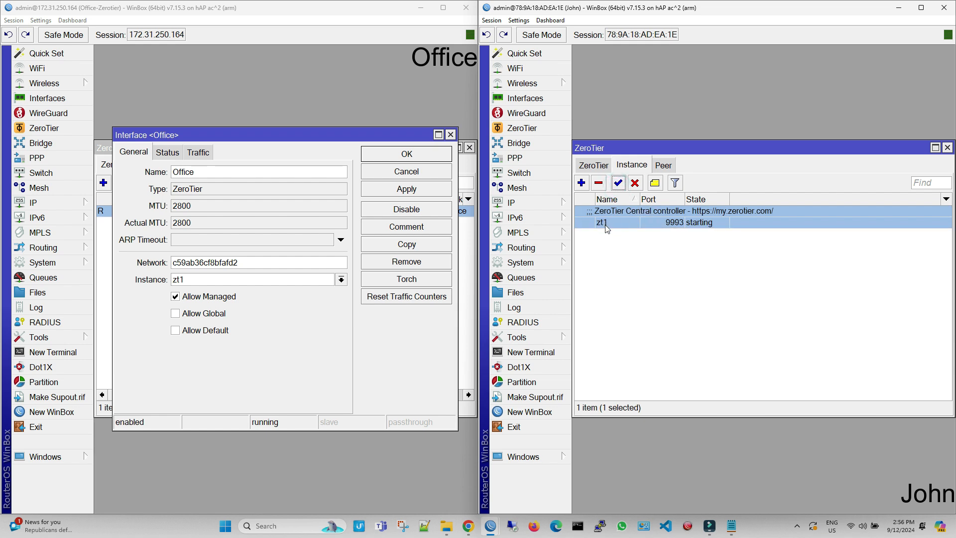
left_click(602, 166)
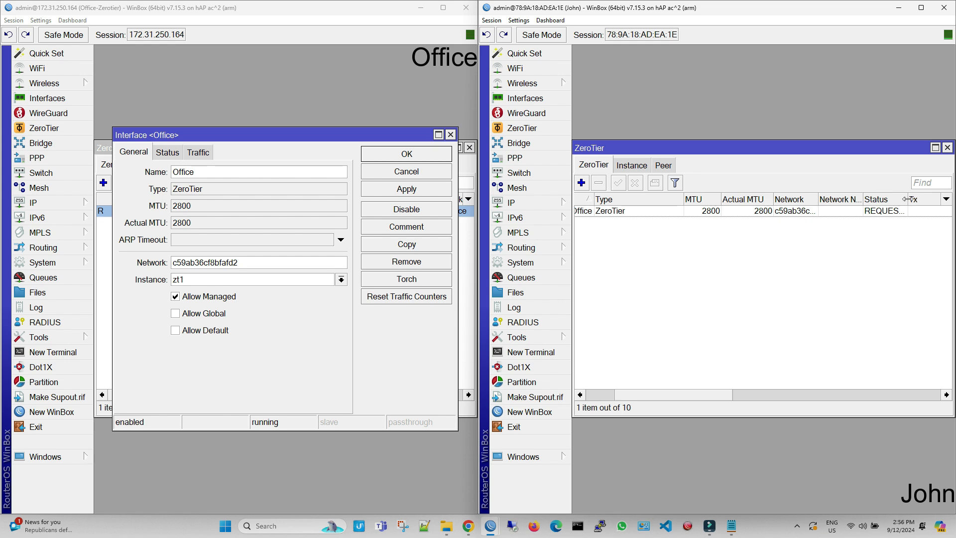
Step: Widen John's Status column and close the Office ZeroTier dialogs
left_click_drag(908, 199, 939, 199)
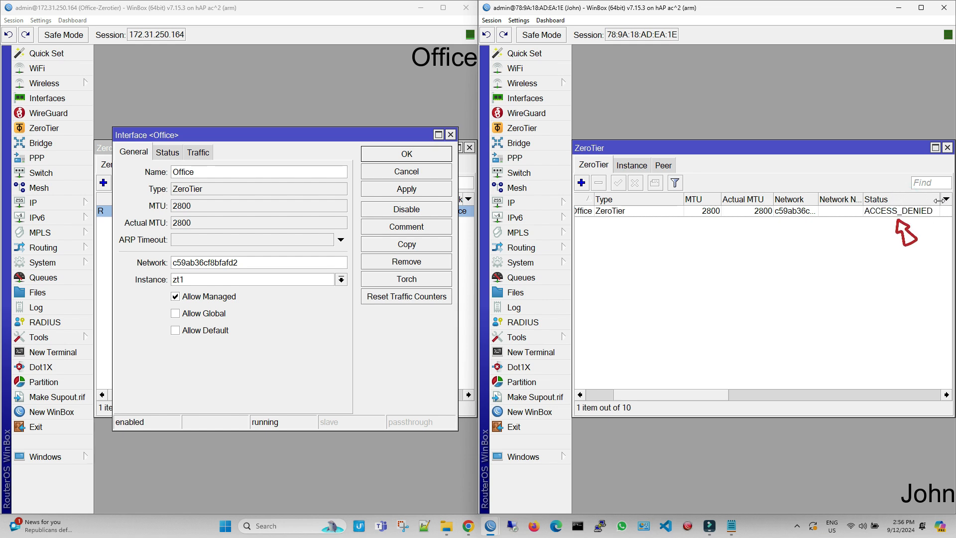
left_click(450, 134)
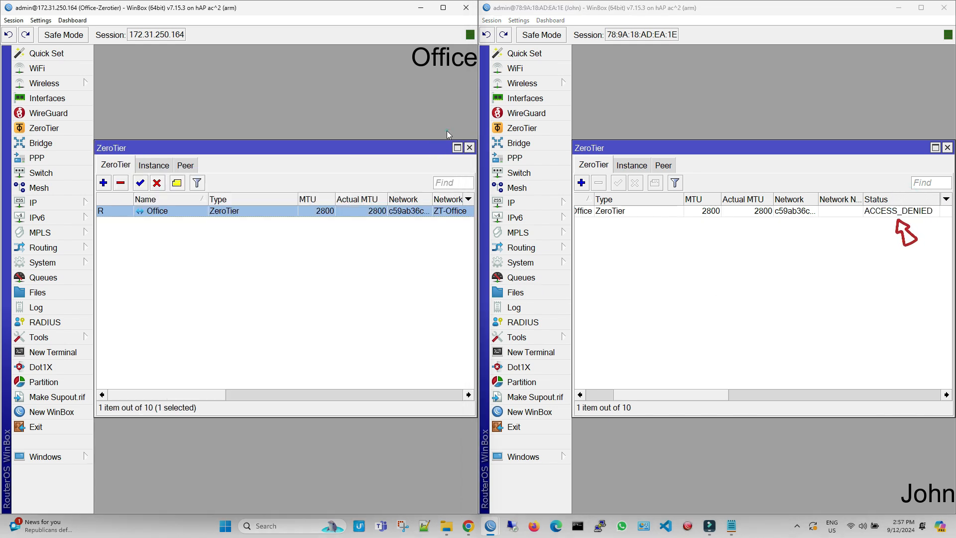
left_click(469, 148)
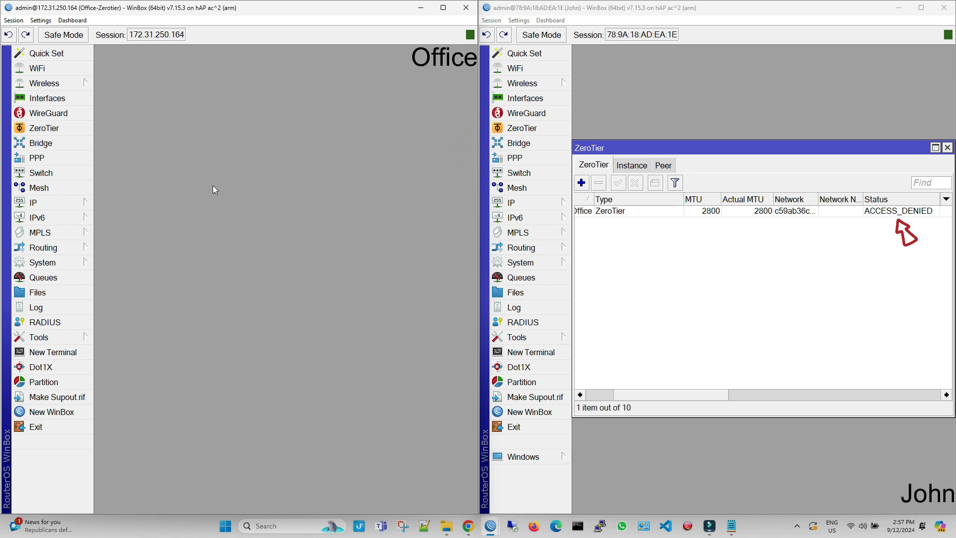
Step: In a new Office terminal, list controller members with zerotier/controller/member/print
left_click(53, 352)
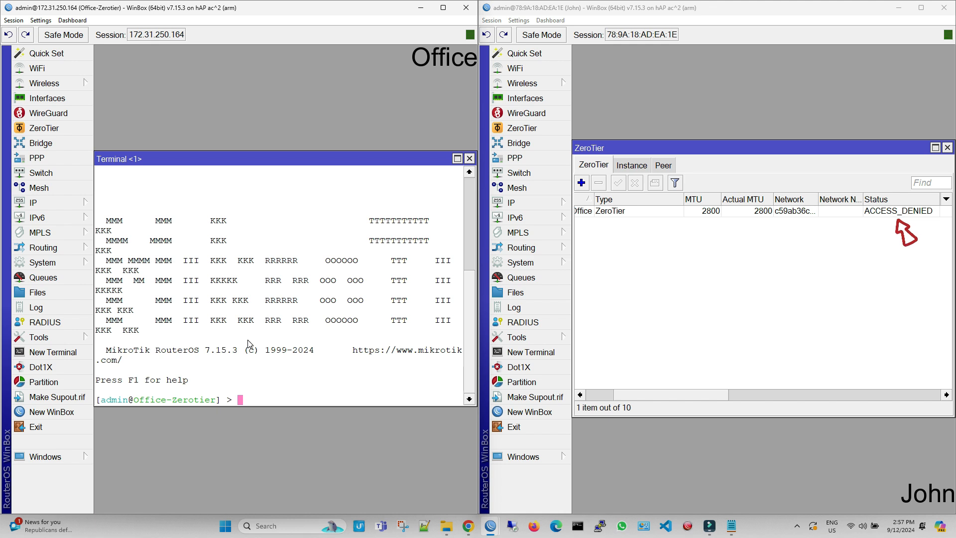
type("zerotier/controller/")
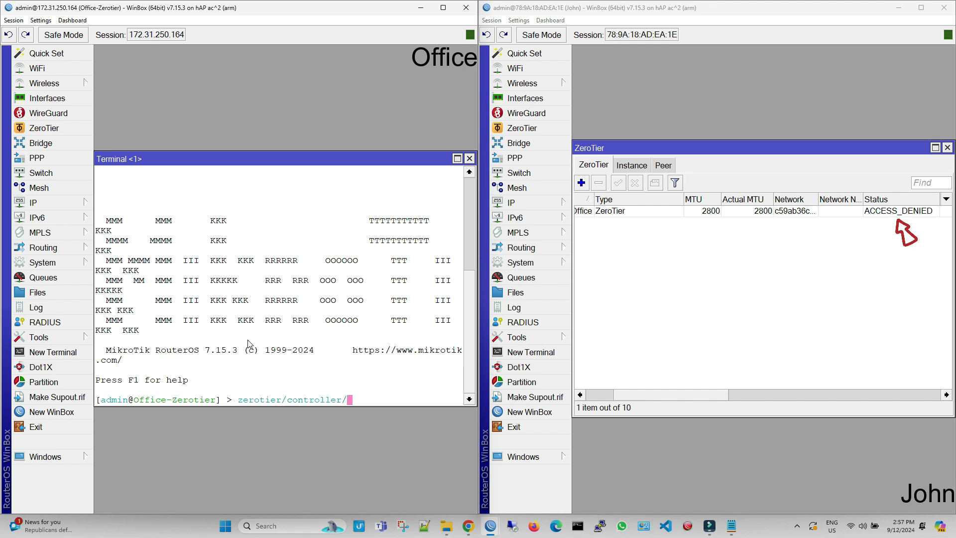
key("Tab")
key("Tab")
type("mem")
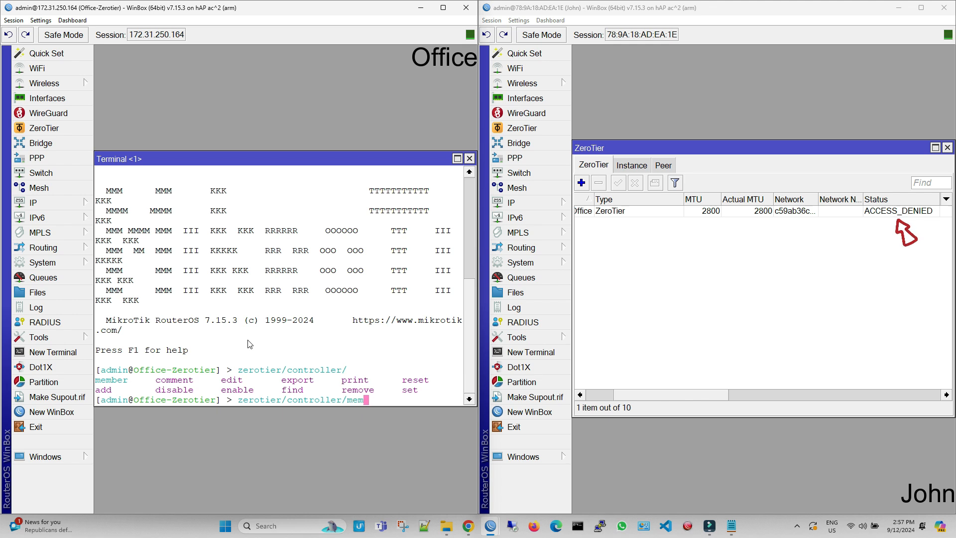
type("ber/print")
key("Return")
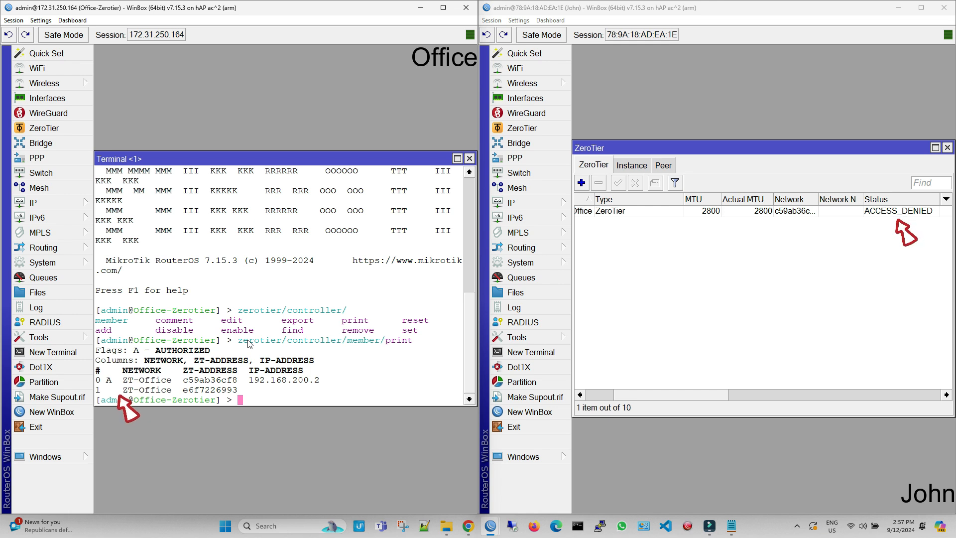
Step: Authorize member 1 with zerotier/controller/member/set 1 authorized=yes
key("Up")
key("BackSpace")
key("BackSpace")
key("BackSpace")
key("BackSpace")
key("BackSpace")
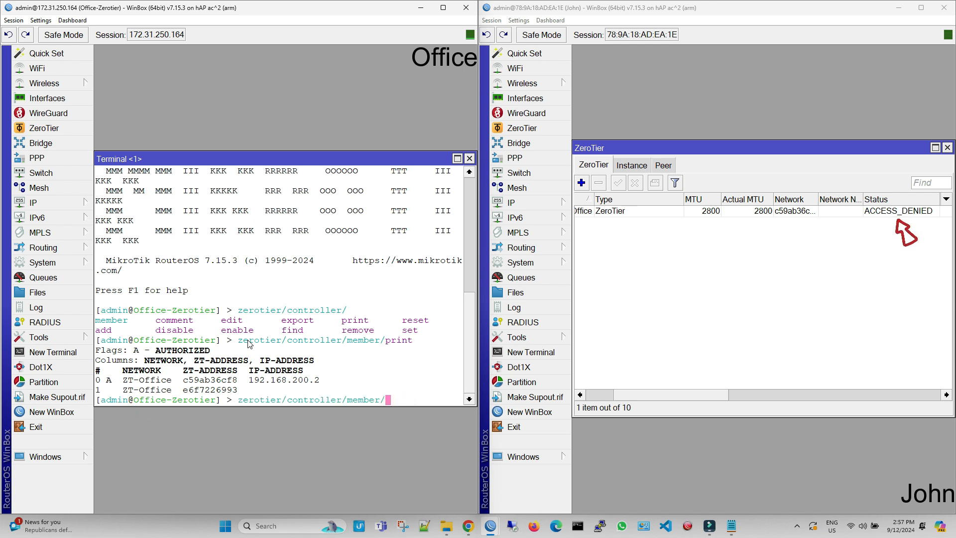
key("Tab")
key("Tab")
type("set")
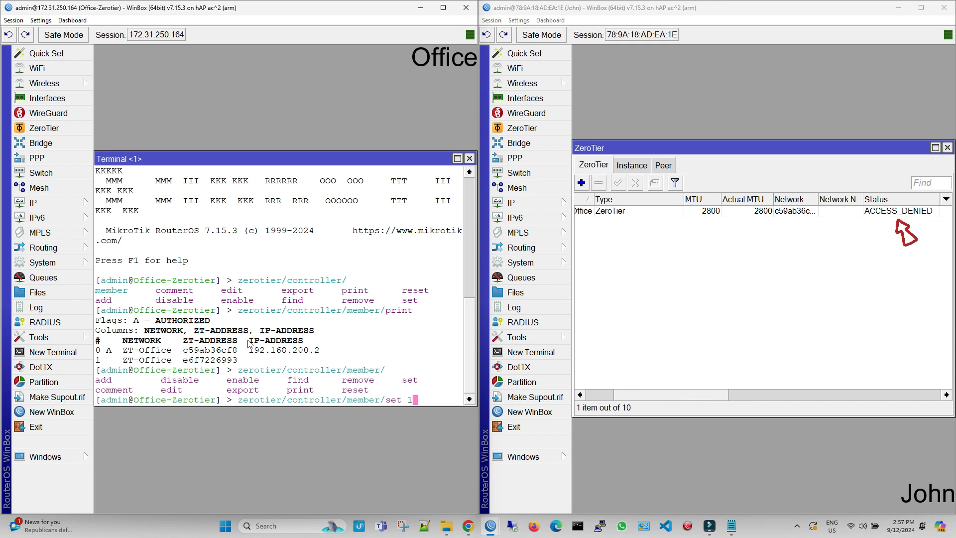
type(" 1 authorized=yes")
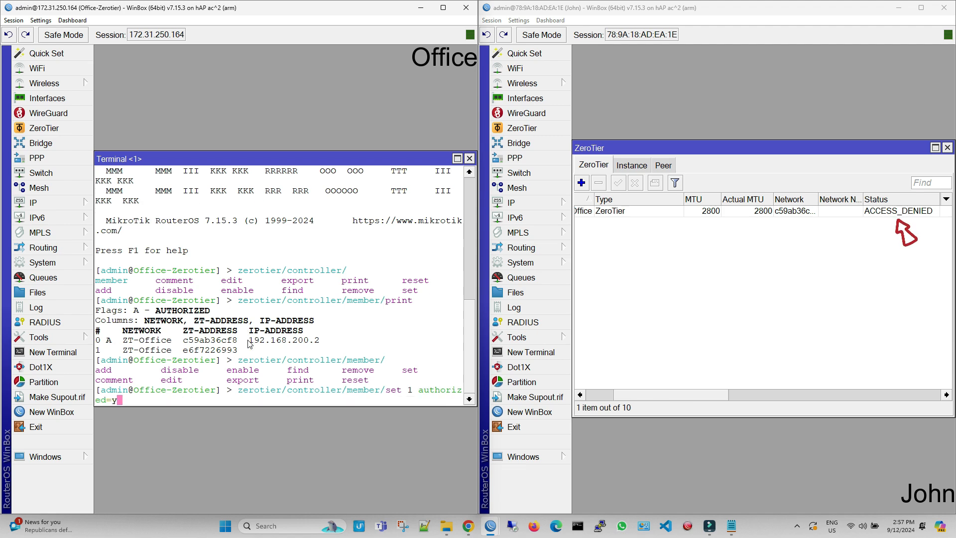
key("Return")
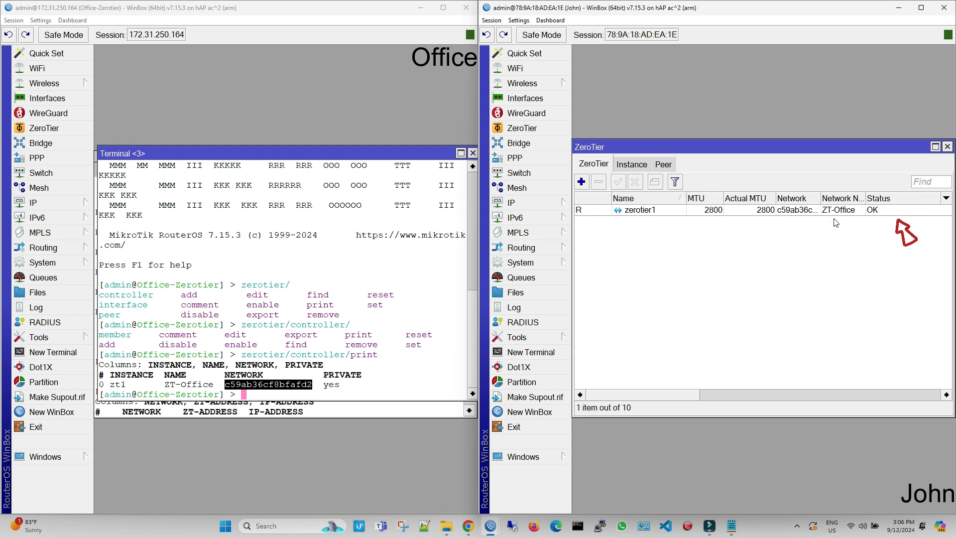
Step: Show John's IP Address List below the ZeroTier list with the Address column widened
left_click(547, 201)
left_click(600, 116)
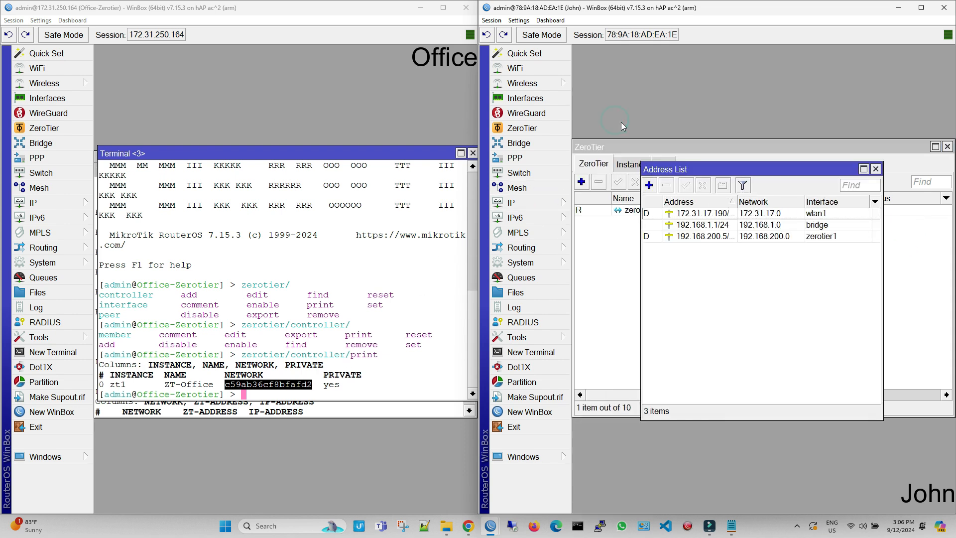
left_click_drag(753, 170, 700, 237)
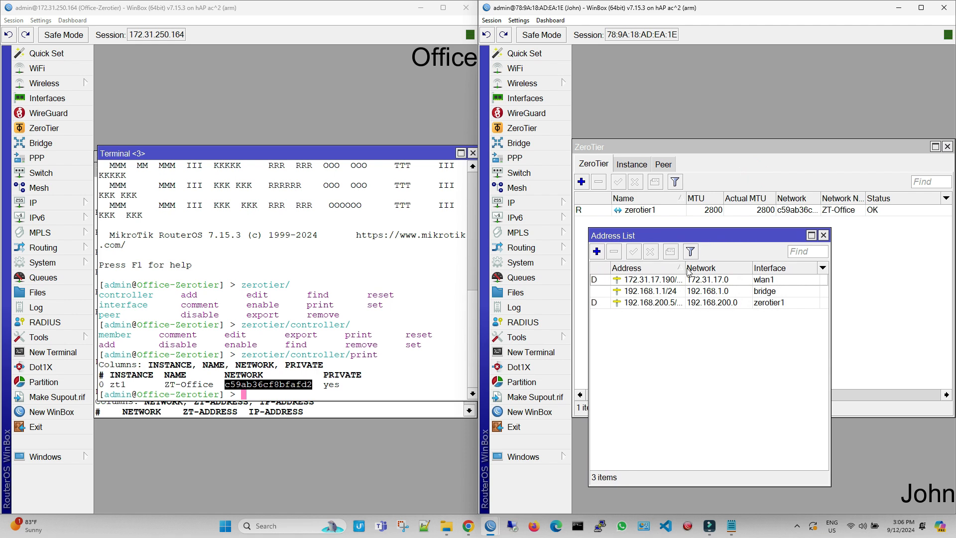
left_click_drag(685, 268, 694, 269)
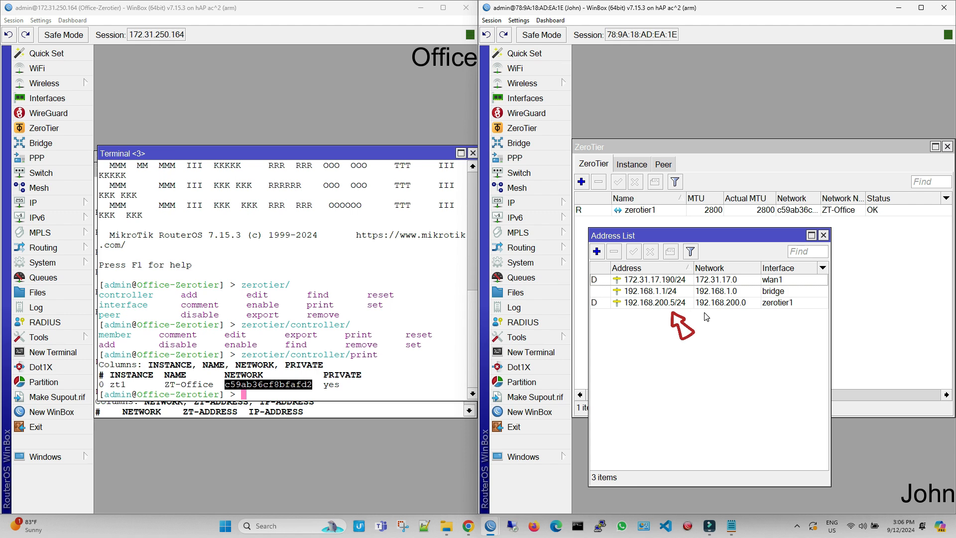
Step: Rerun zerotier/controller/member/print in the Office terminal to check members
left_click(314, 392)
key("Up")
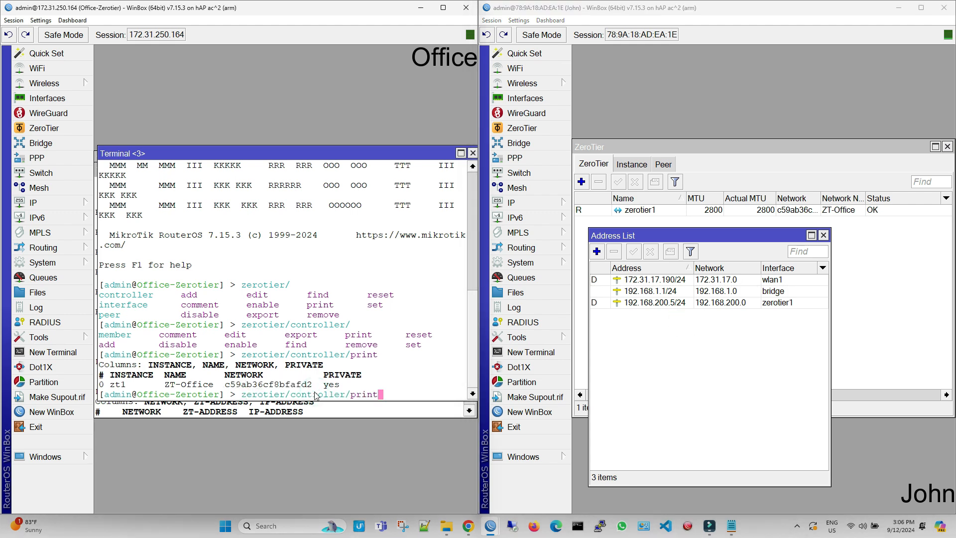
key("BackSpace")
key("BackSpace")
key("BackSpace")
key("BackSpace")
key("BackSpace")
type("member/print")
key("Return")
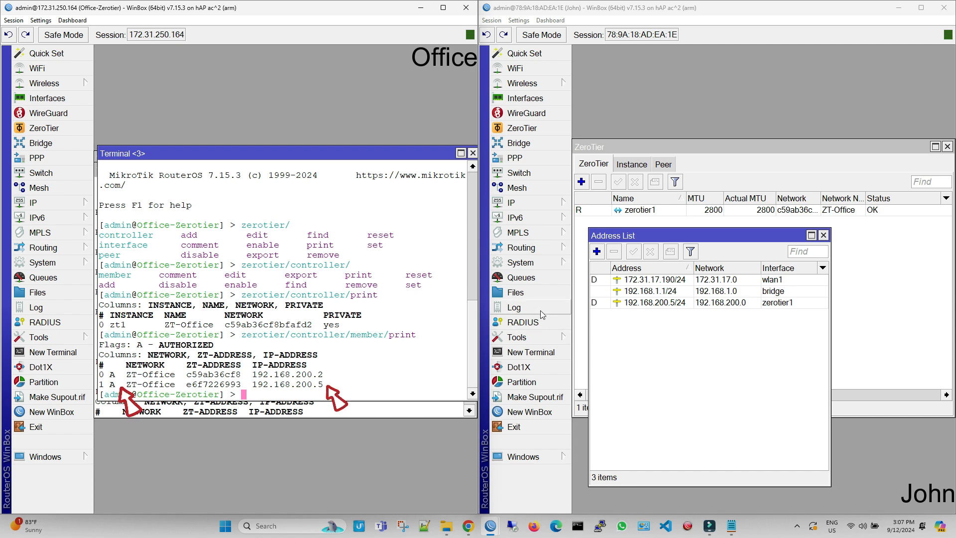
Step: From John, ping Office's ZeroTier address 192.168.200.2
left_click(517, 337)
left_click(608, 340)
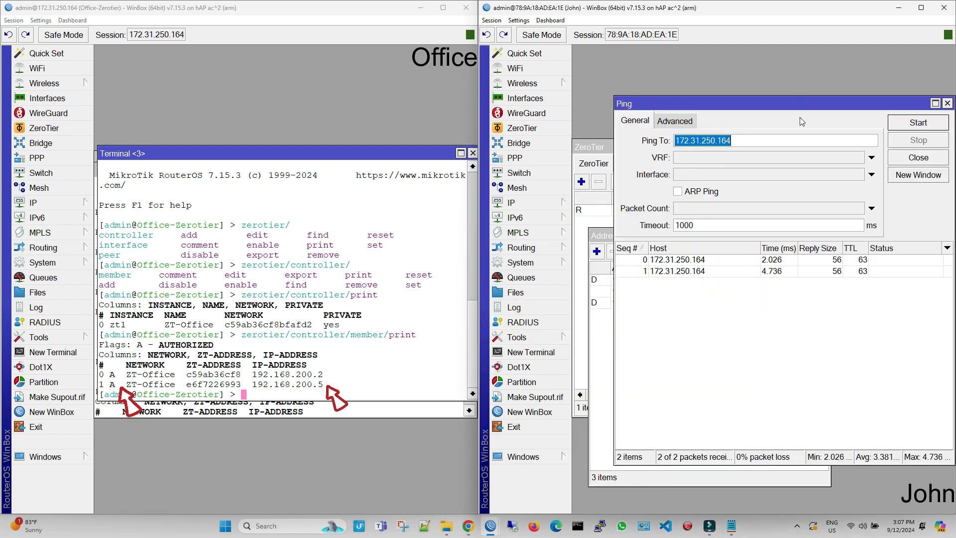
type("192")
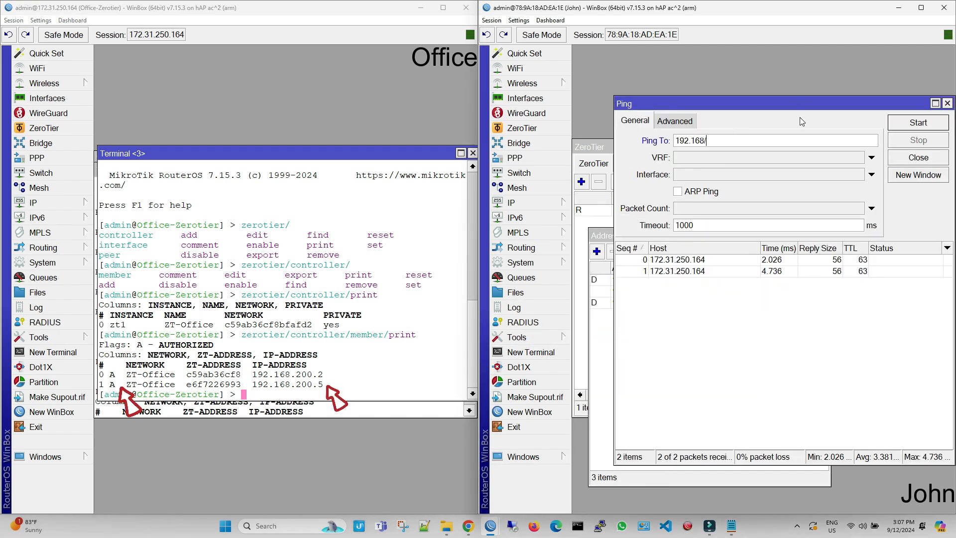
type(".168.200.")
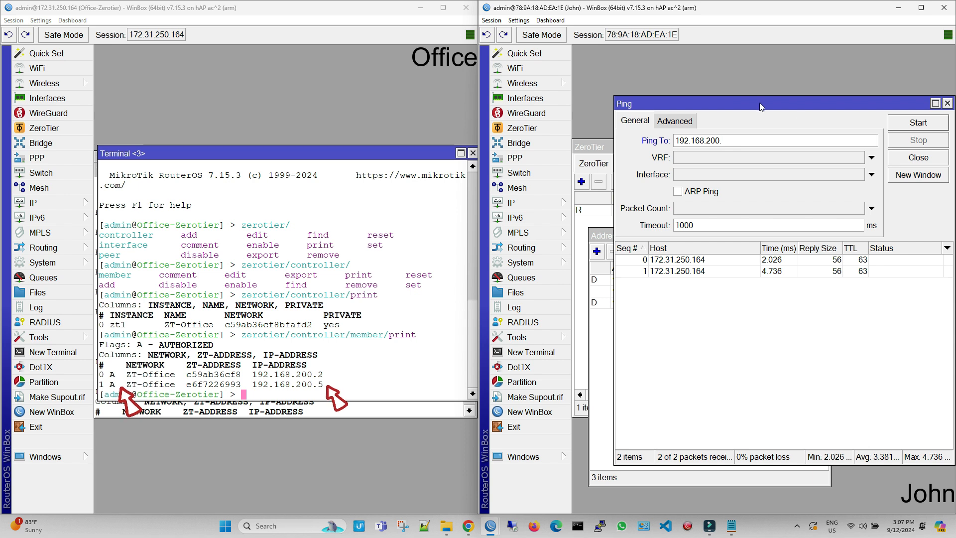
type("2")
key("Return")
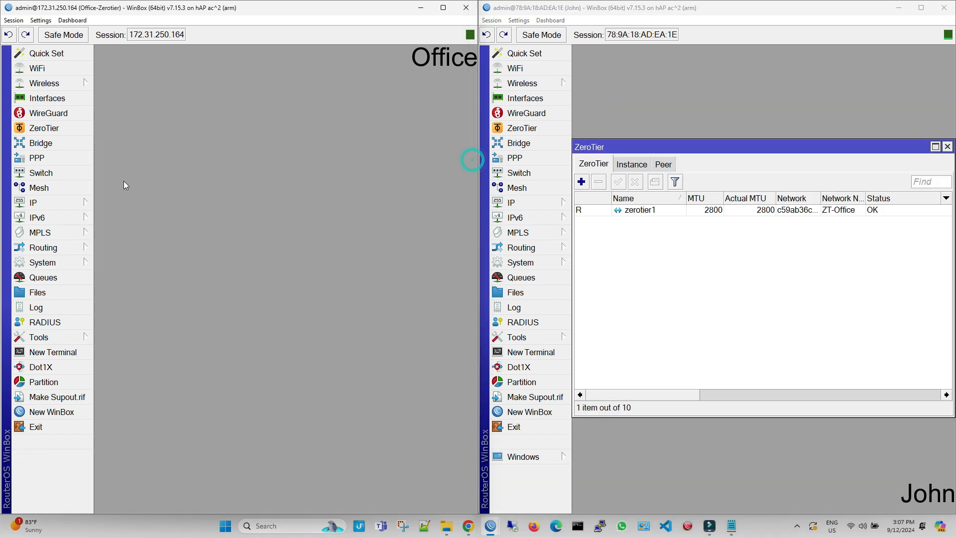
Step: Check the Office router's LAN address 192.168.10.1/24 in IP > Addresses
left_click(33, 203)
left_click(142, 118)
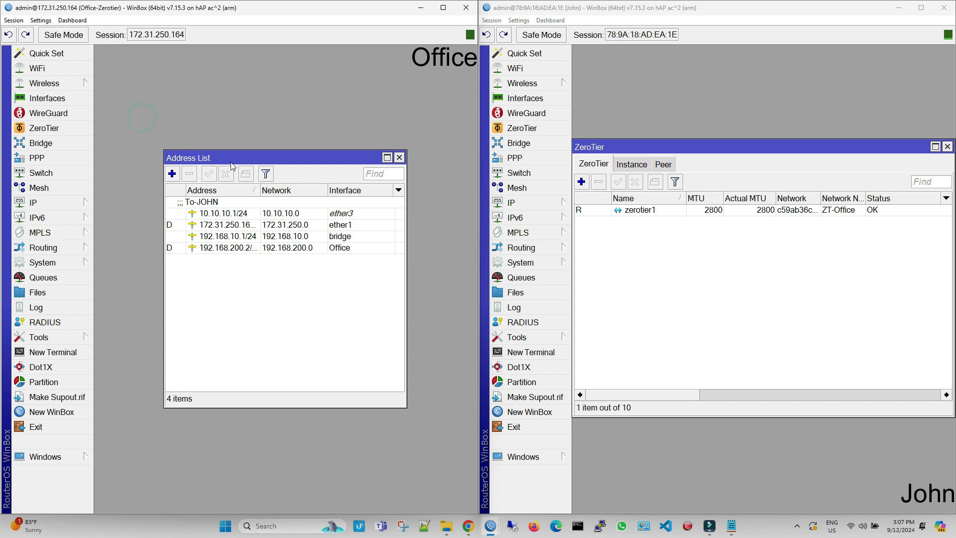
left_click(259, 236)
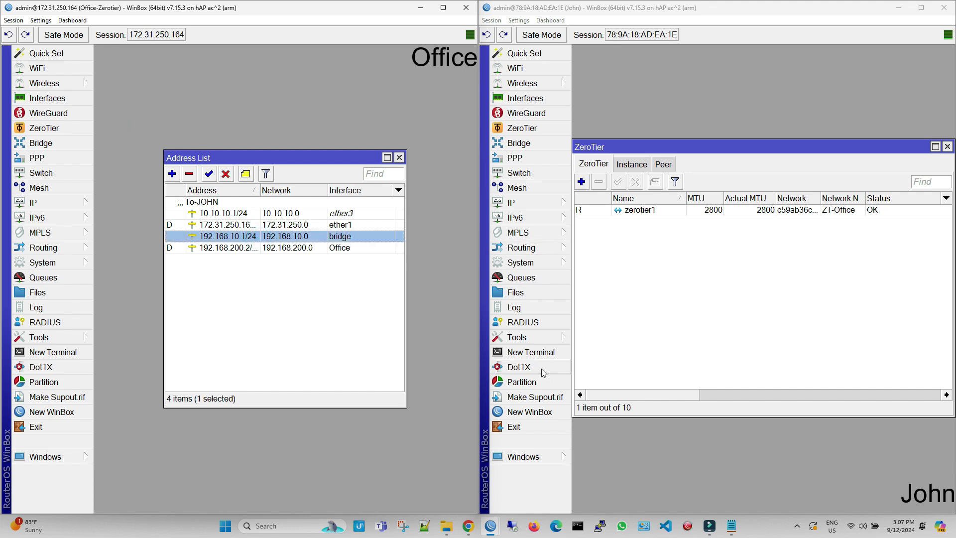
Step: On John, add a static route to 192.168.10.0/24 via gateway 192.168.200.2
left_click(555, 206)
left_click(609, 341)
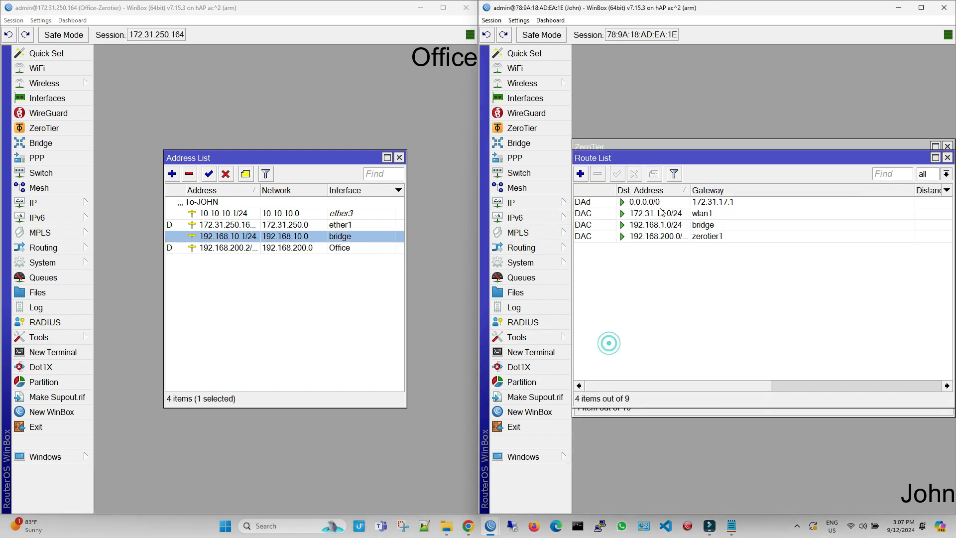
left_click(586, 178)
type("19")
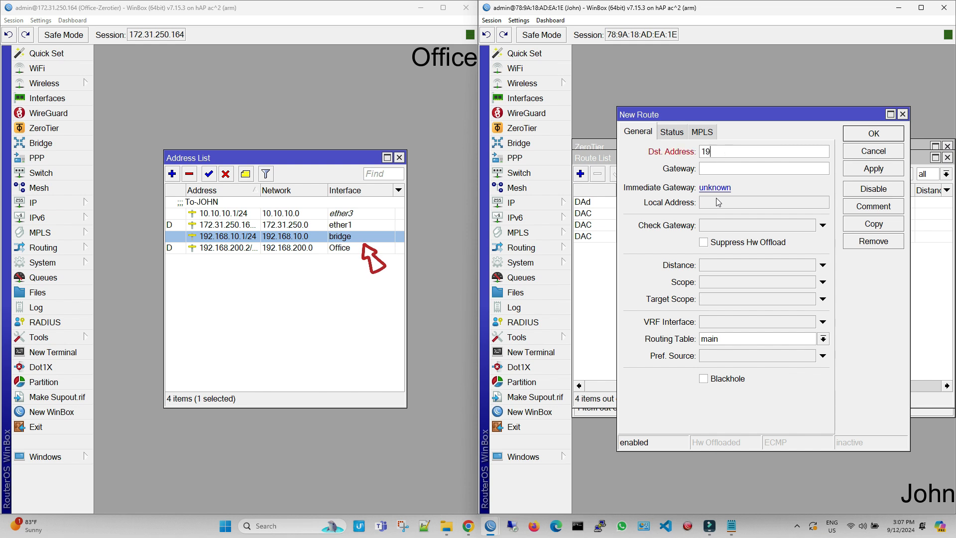
type("2.168.10.0/24")
left_click(705, 168)
type("192.168.200.")
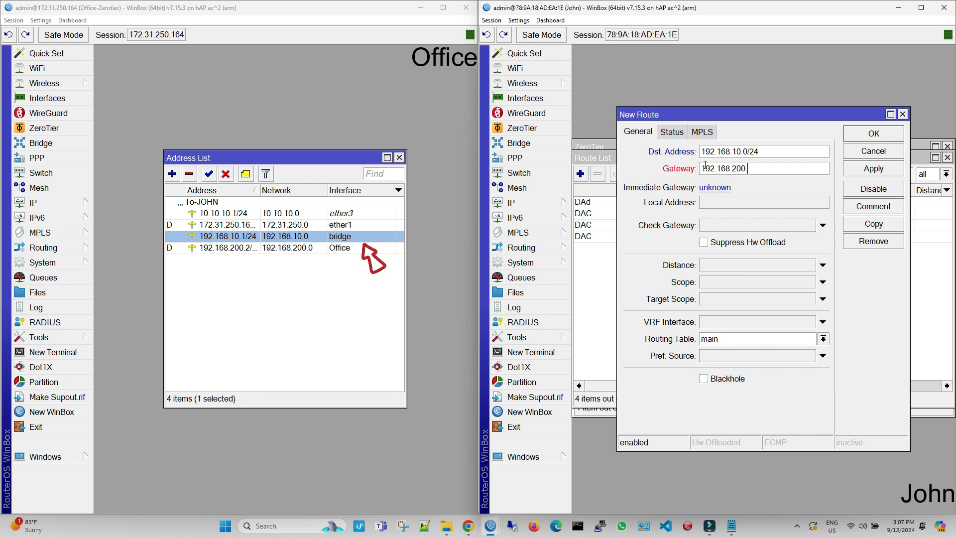
type("2")
left_click(863, 168)
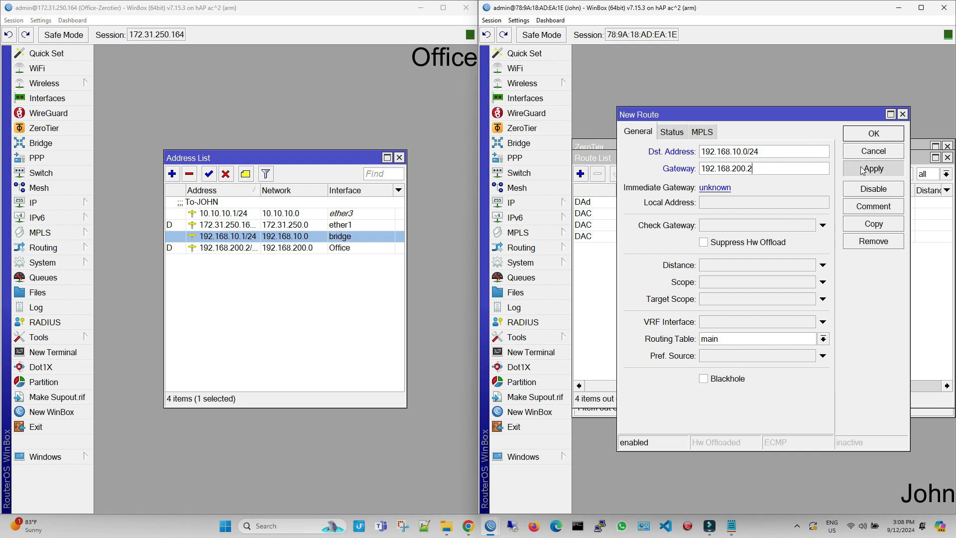
left_click(871, 134)
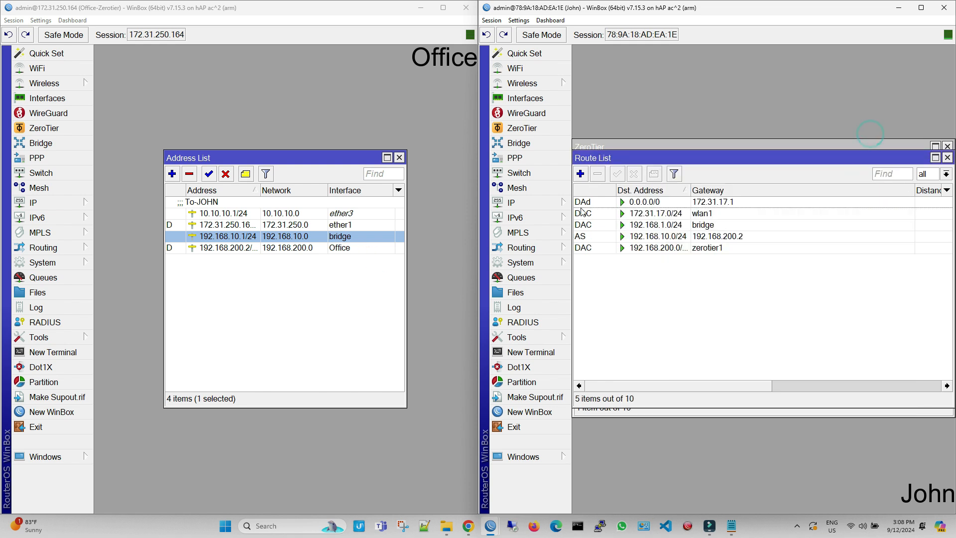
Step: Ping 192.168.10.1 from John and get 6/6 replies
left_click(535, 338)
left_click(593, 337)
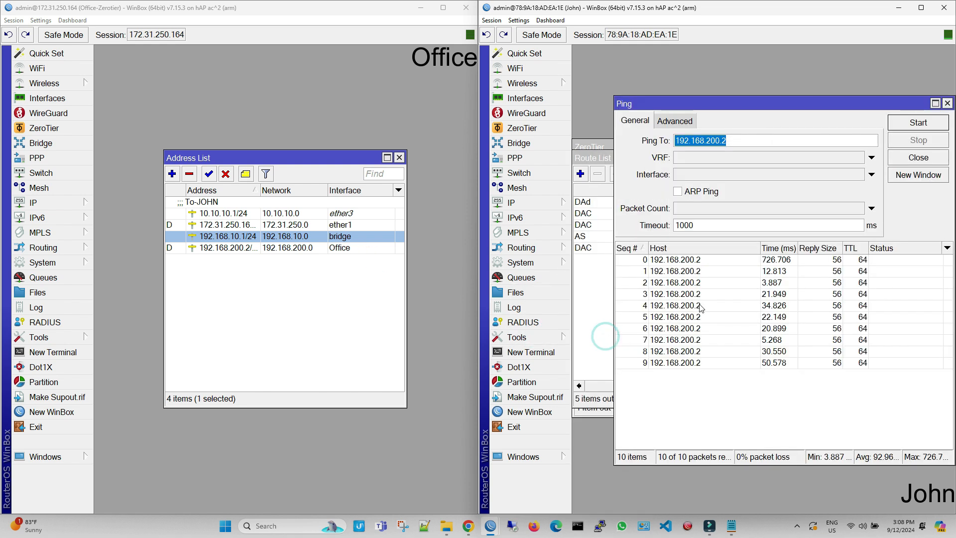
type("192.168.1")
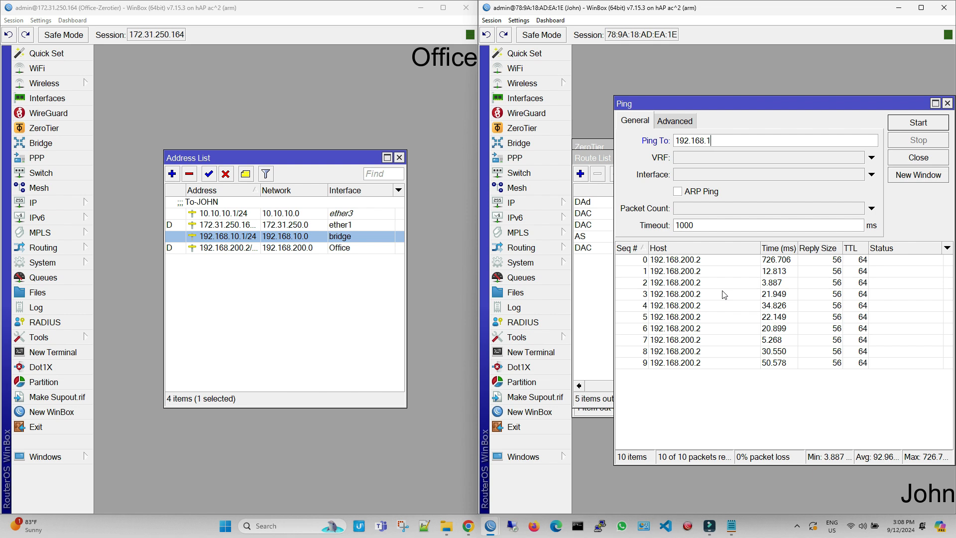
type("0.1")
key("Return")
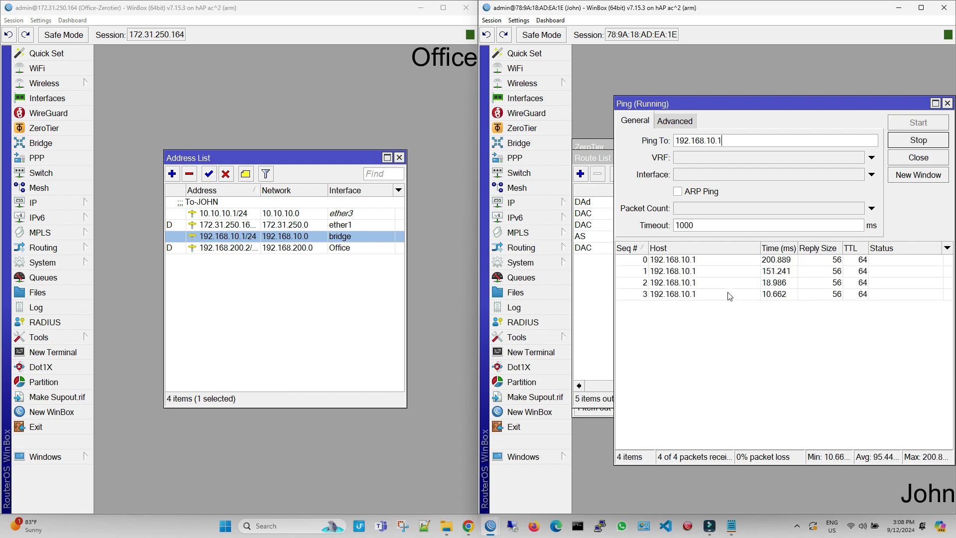
left_click(919, 141)
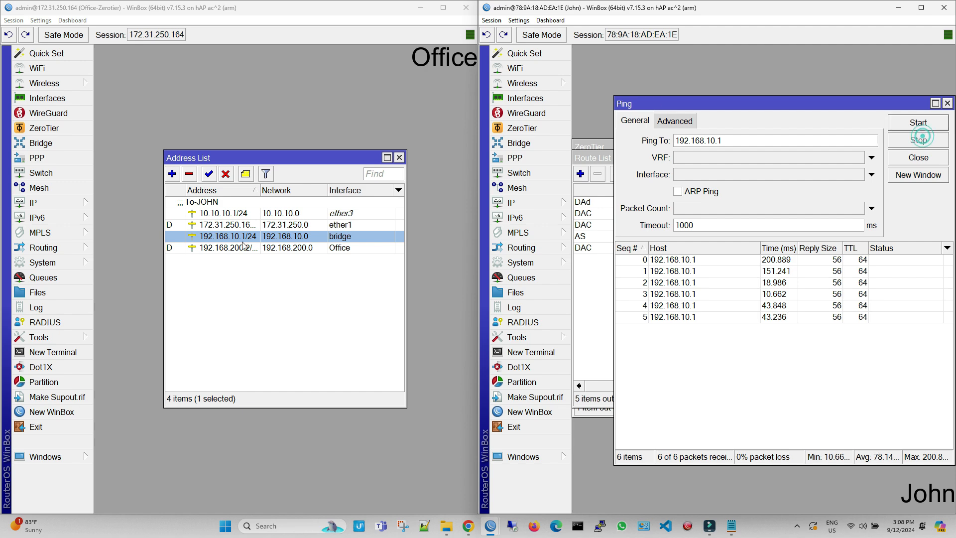
left_click(32, 203)
Step: Place Office's route list below its address list and start a new route entry
left_click(125, 339)
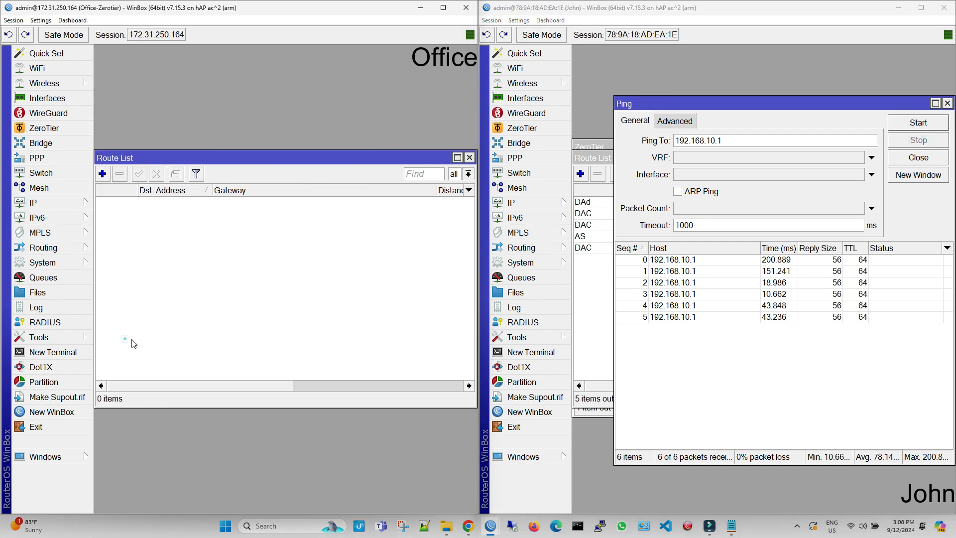
left_click_drag(282, 165, 279, 283)
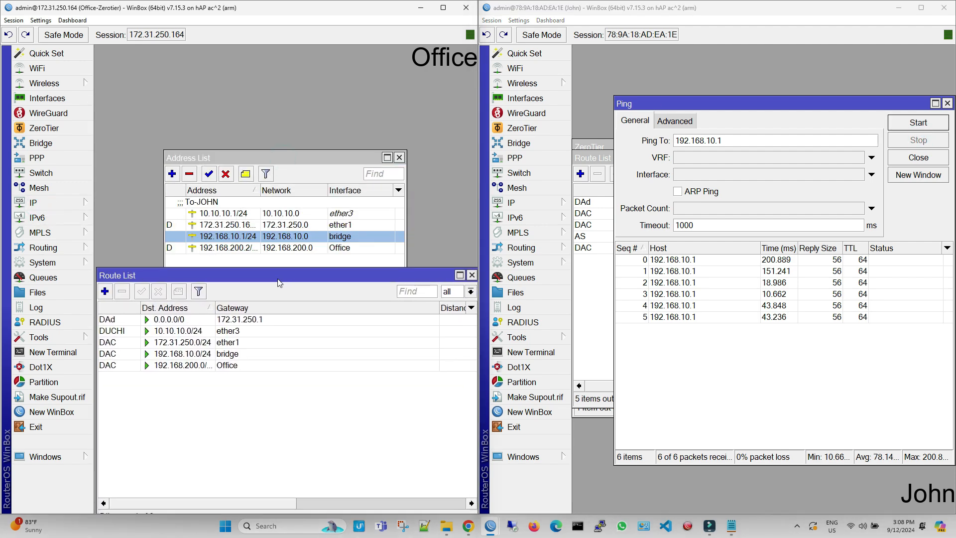
left_click(104, 291)
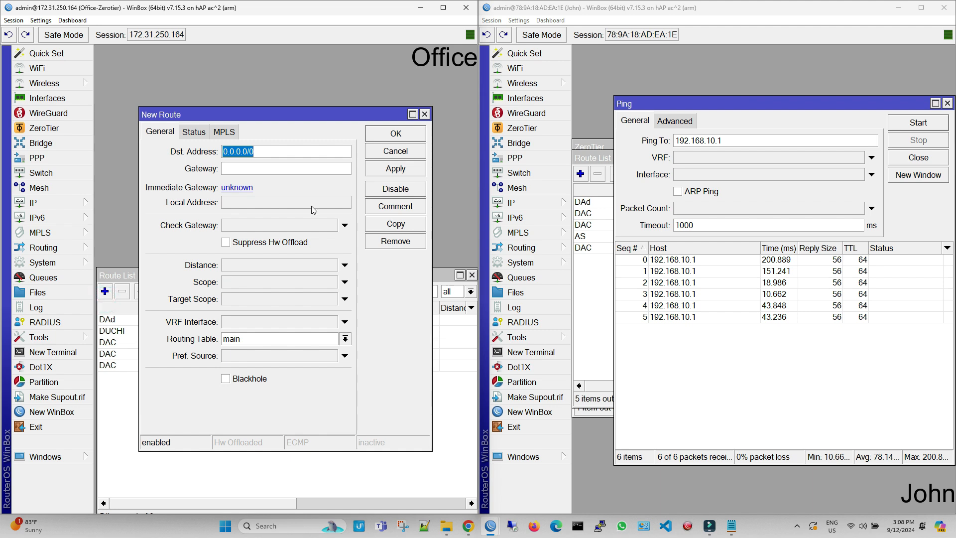
type("192.168")
Step: Close John's ping, route and ZeroTier windows and check John's LAN address
left_click(946, 98)
left_click(947, 103)
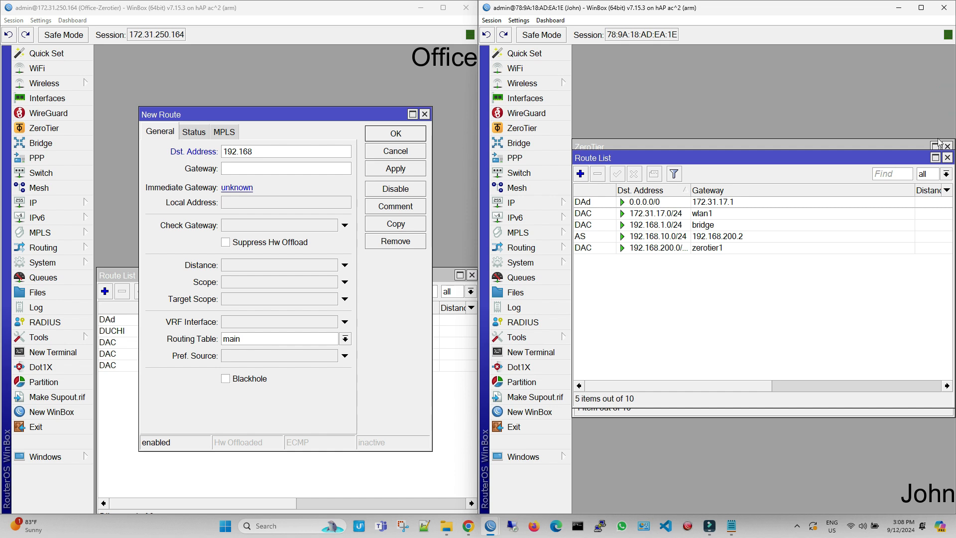
left_click(947, 157)
left_click(947, 145)
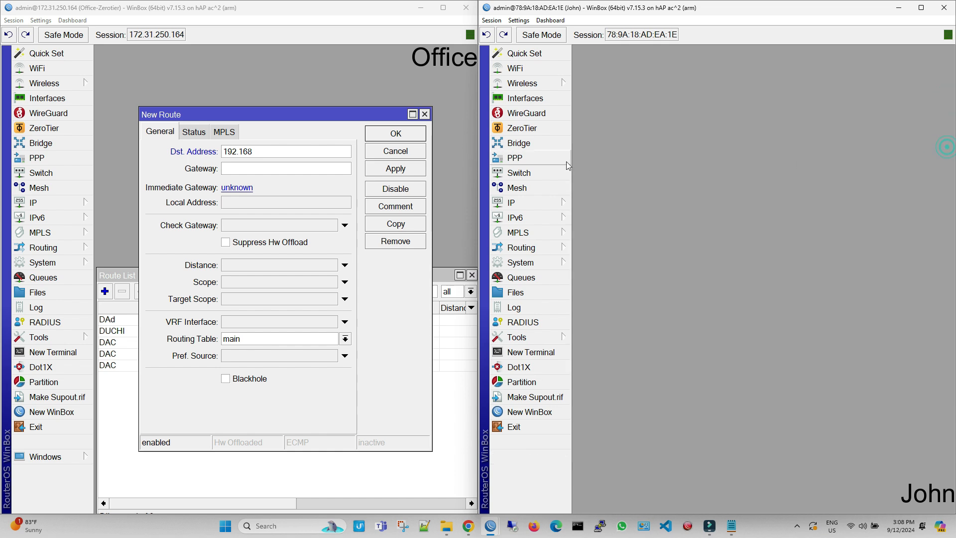
left_click(520, 202)
left_click(605, 115)
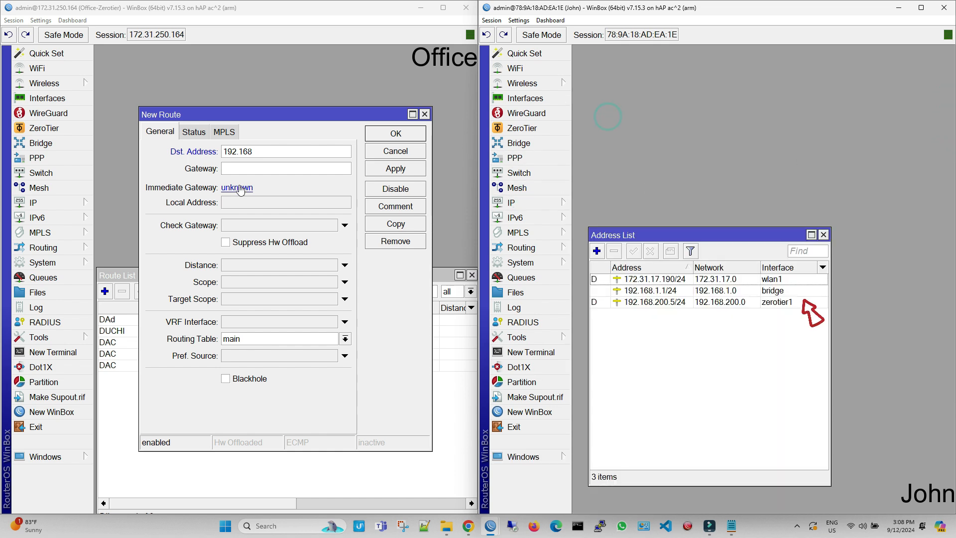
Step: Complete the Office route: destination 192.168.1.0/24, gateway 192.168.200.5
left_click(254, 153)
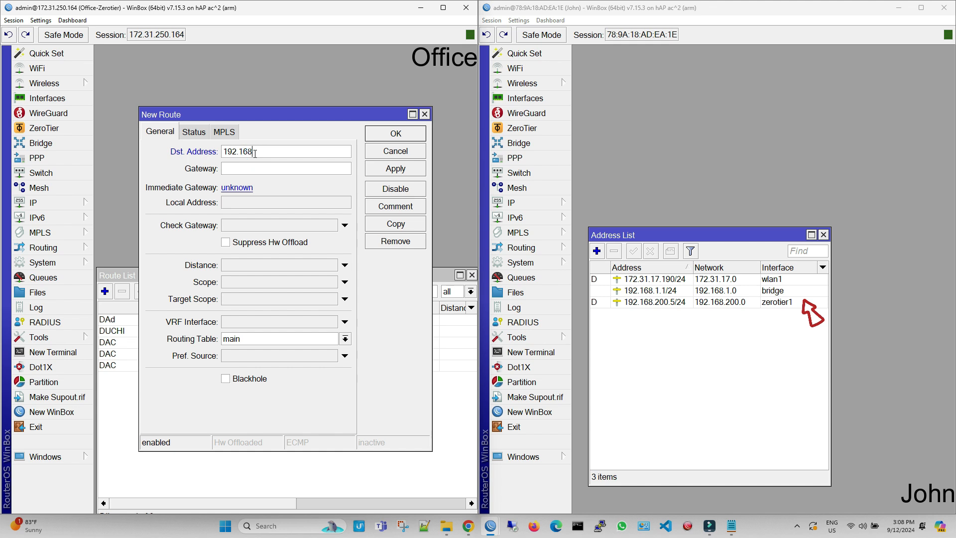
type(".1.0/24")
left_click(234, 168)
type("192.168.200.5")
left_click(403, 168)
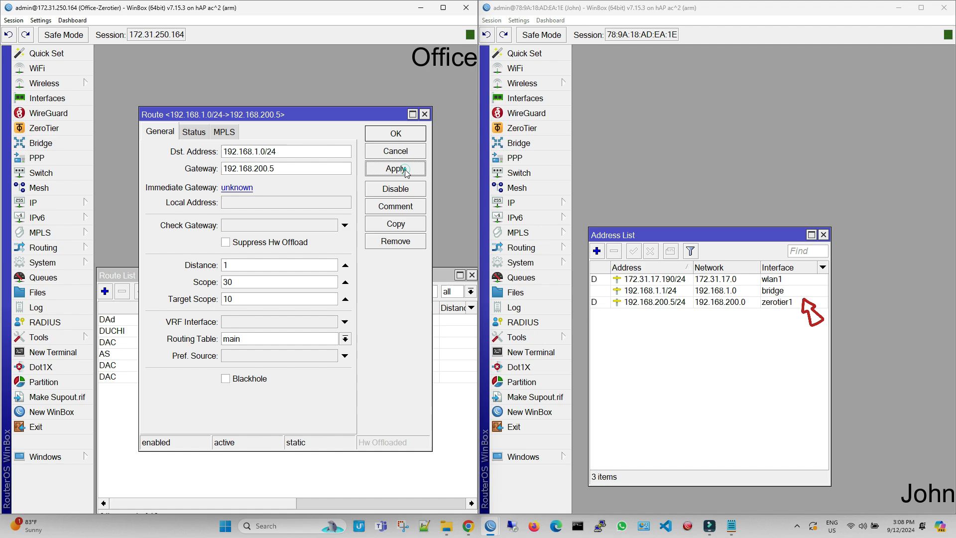
left_click(396, 133)
Step: Open the 192.168.1.0/24 route's details on Office to check its immediate gateway
left_click(57, 202)
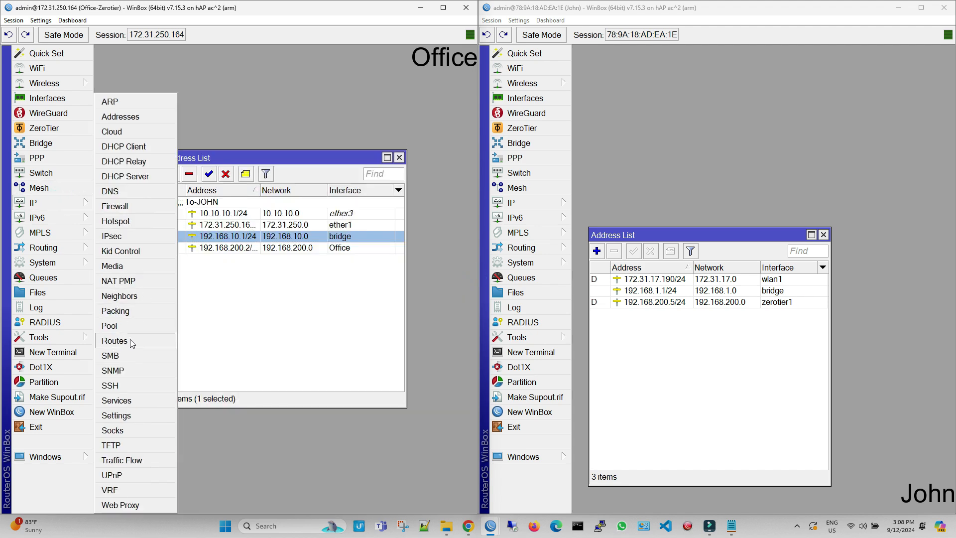
left_click(115, 341)
double_click(171, 343)
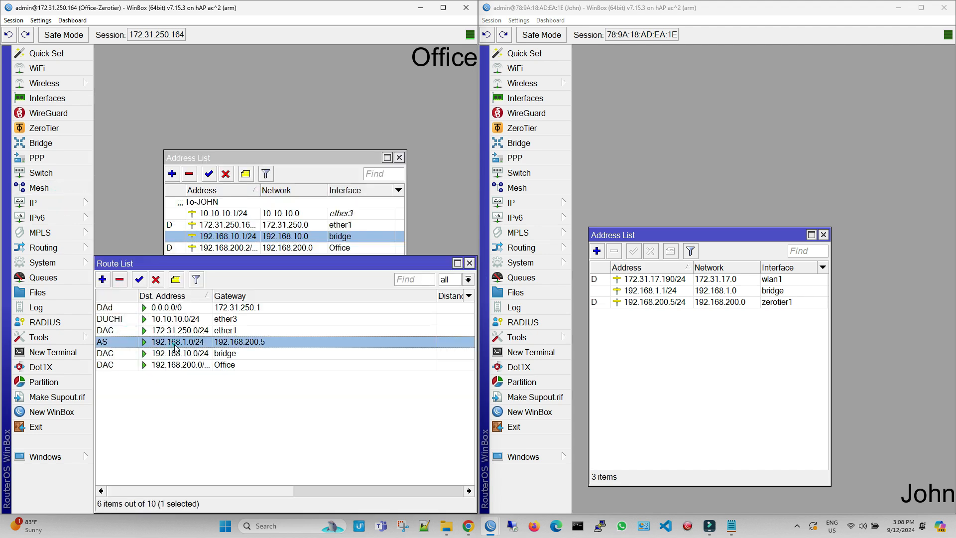
left_click_drag(139, 108, 113, 87)
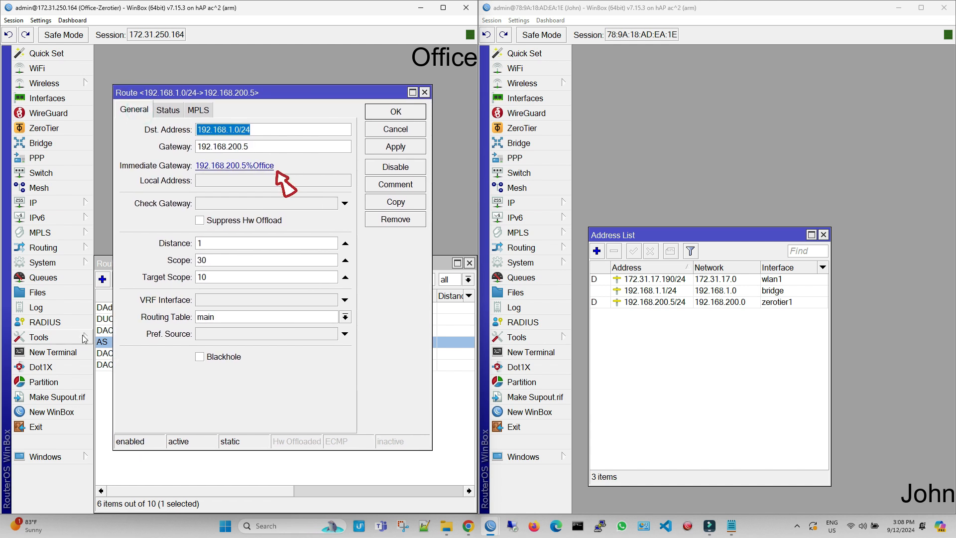
Step: Ping John's LAN address 192.168.1.1 from the Office router
left_click(45, 337)
left_click(127, 341)
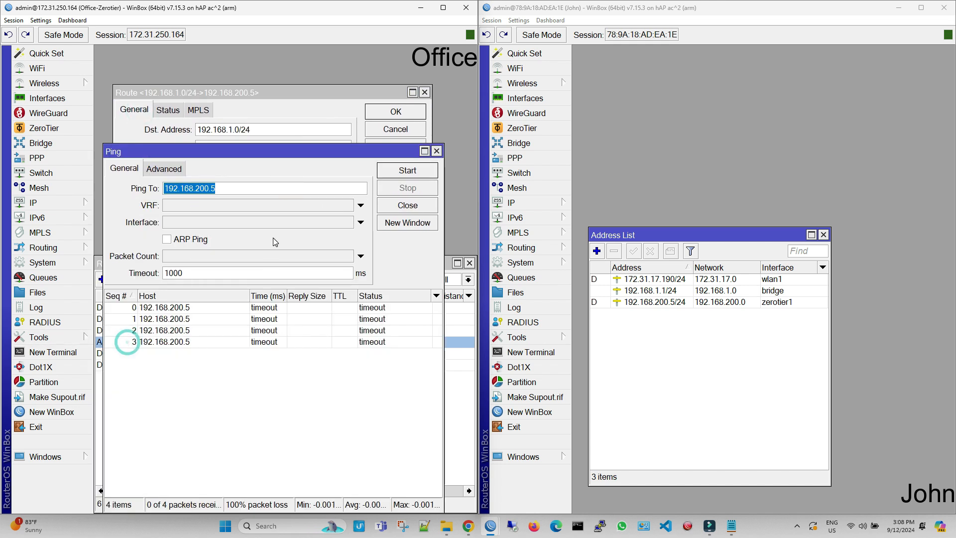
type("192.168.")
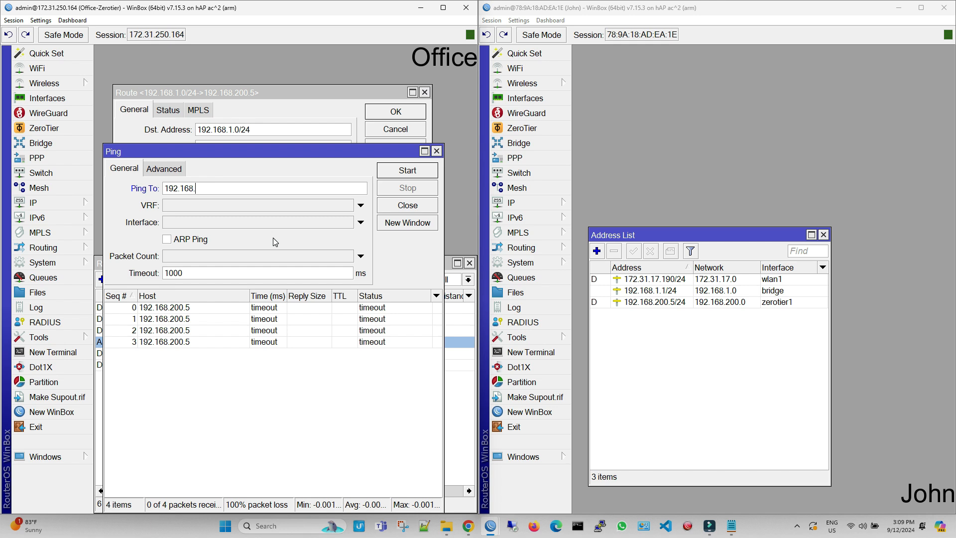
type("1.1")
key("Return")
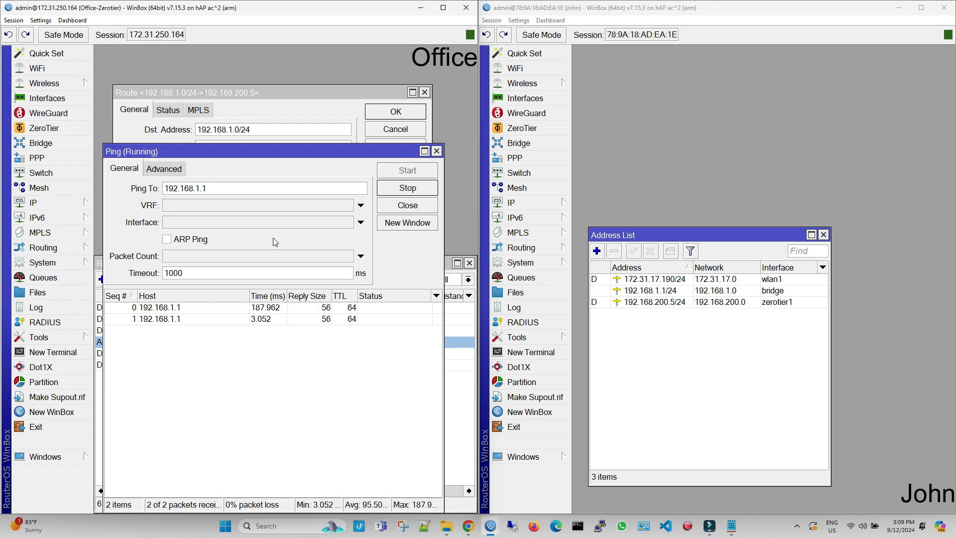